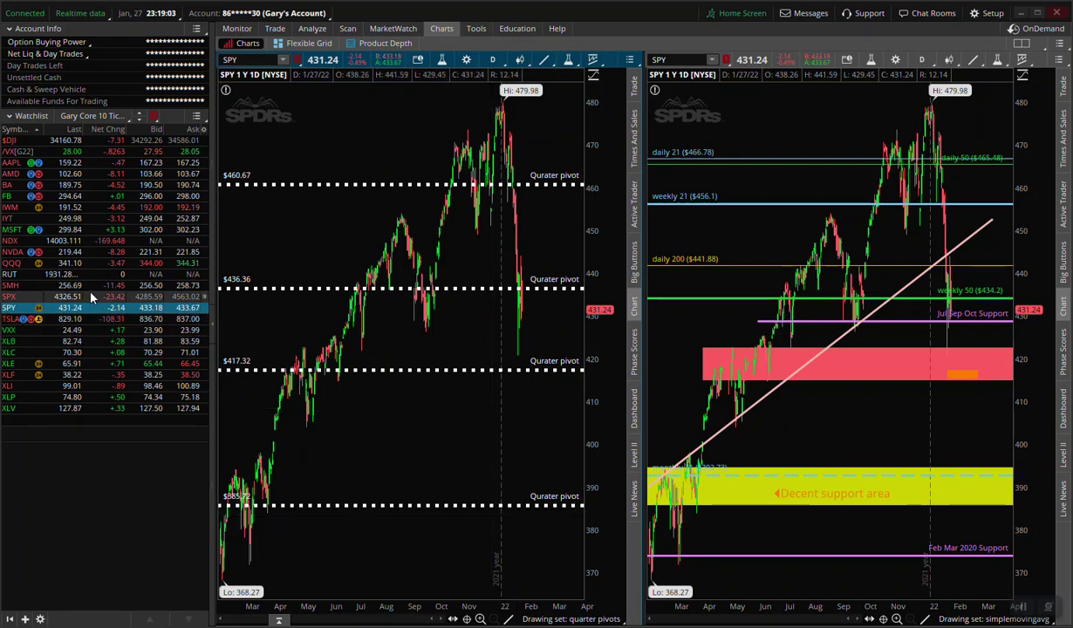
Step: Load QQQ in both charts and remove the Fibonacci retracement and the short steep trendline from the moving-average chart
{"action": "left_click", "coordinate": [61, 266]}
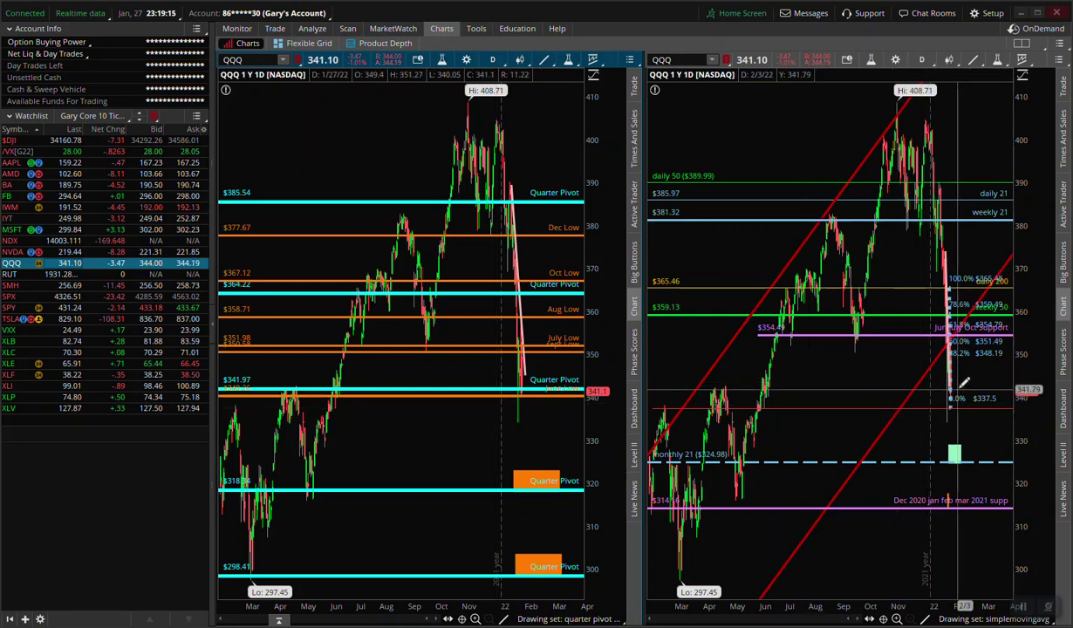
{"action": "mouse_move", "coordinate": [954, 373]}
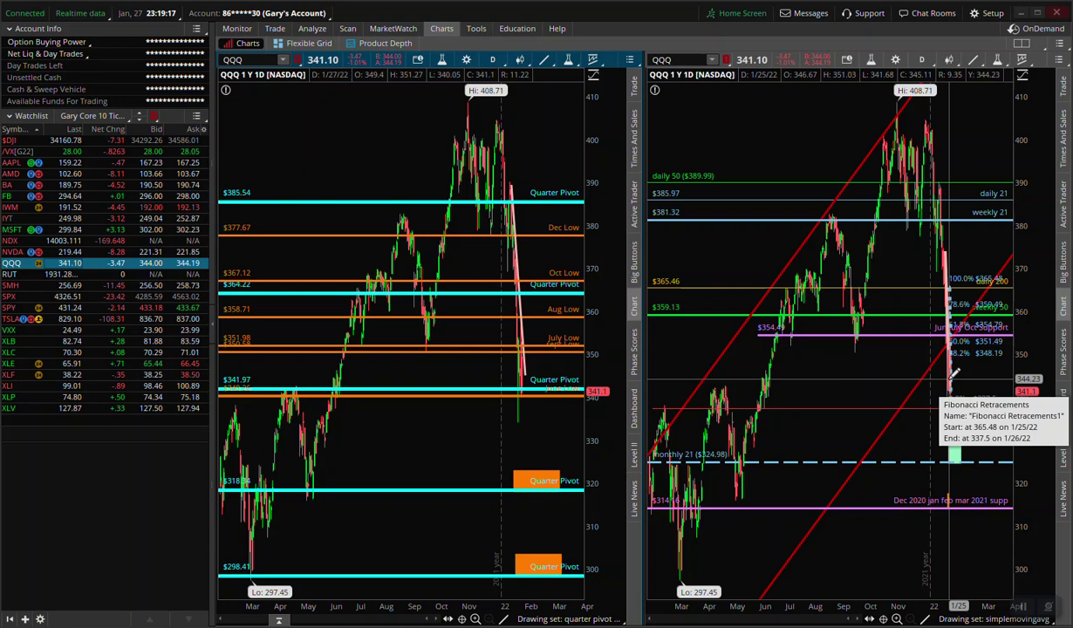
{"action": "right_click", "coordinate": [954, 374]}
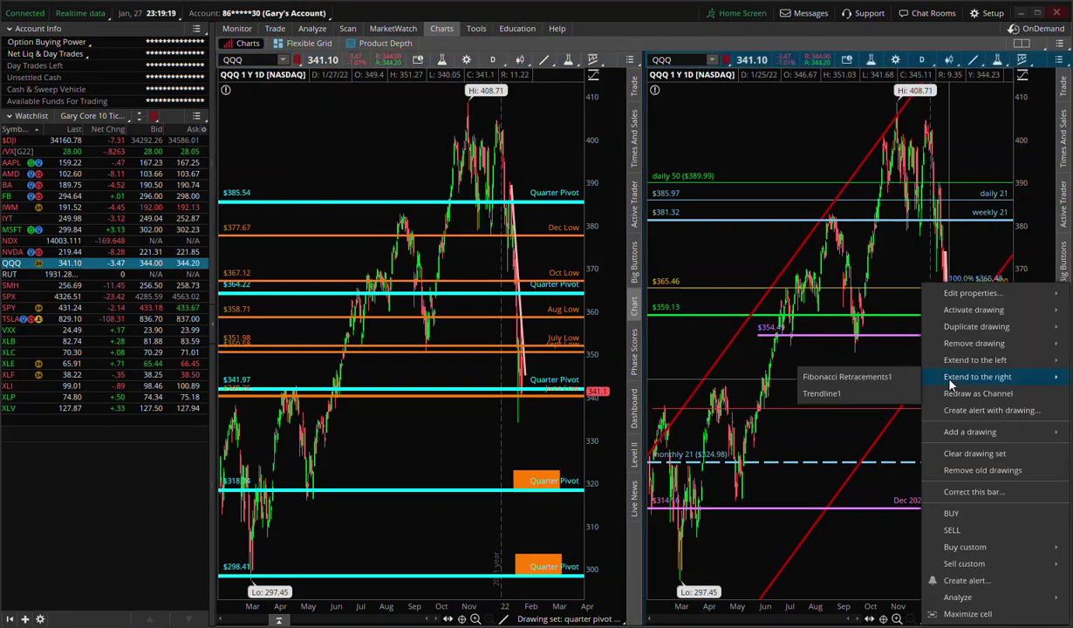
{"action": "mouse_move", "coordinate": [959, 343]}
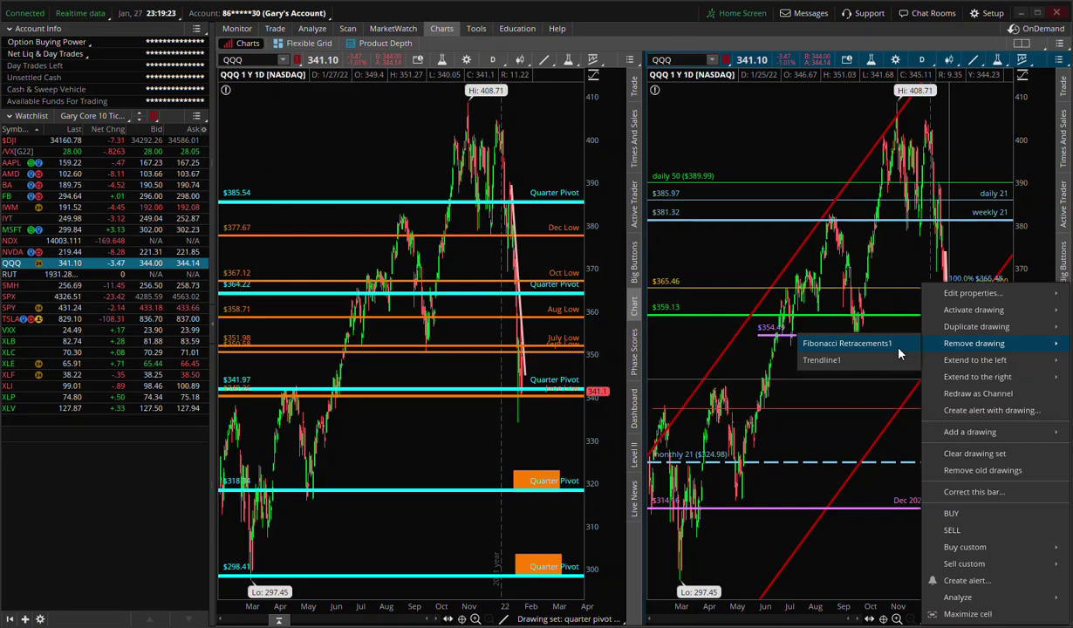
{"action": "left_click", "coordinate": [898, 349]}
{"action": "right_click", "coordinate": [954, 366]}
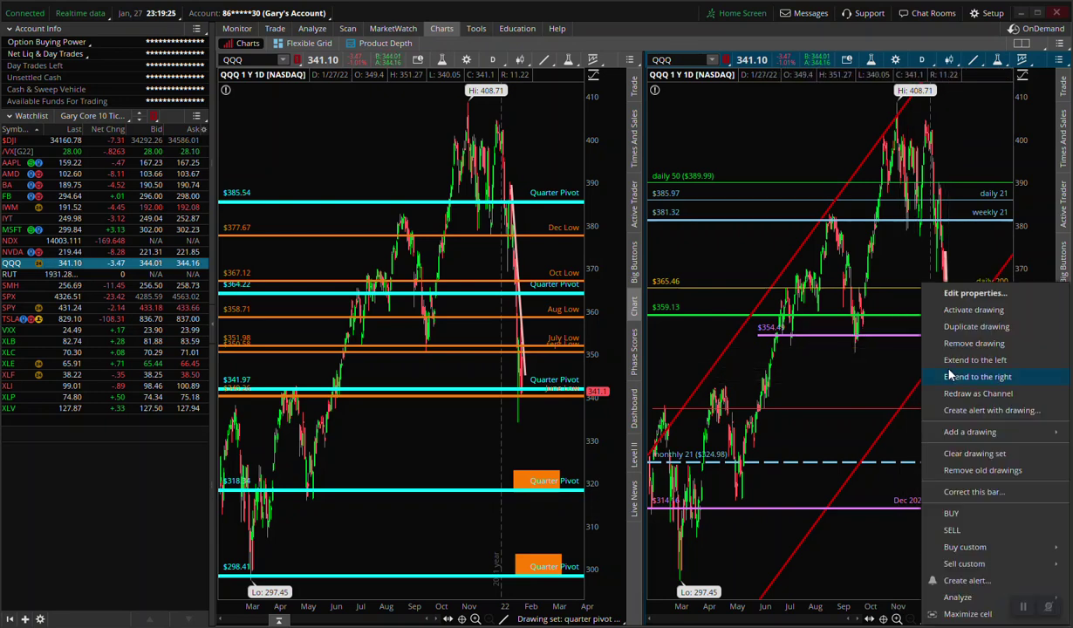
{"action": "left_click", "coordinate": [909, 349]}
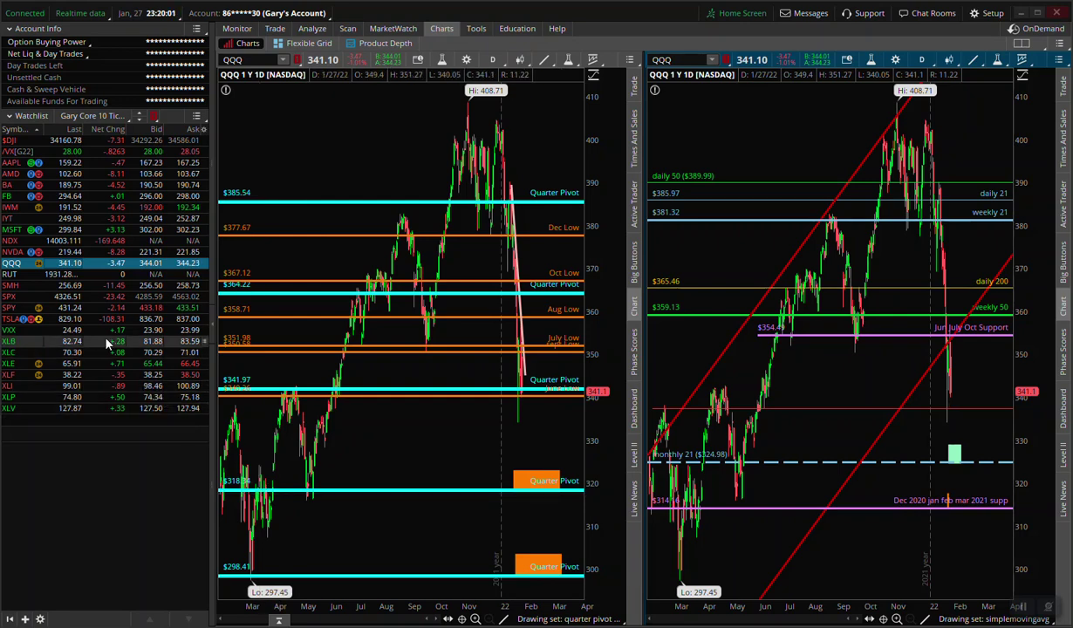
Step: Load IWM and compress the price scale in both charts until levels below 170 fit in view
{"action": "left_click", "coordinate": [68, 210]}
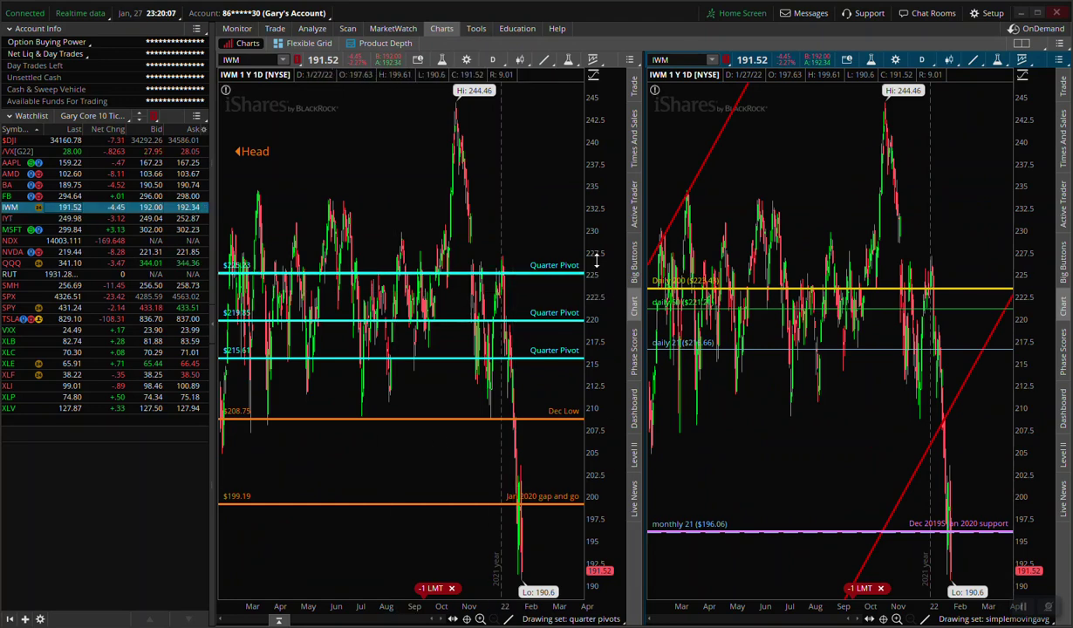
{"action": "left_click_drag", "start_coordinate": [602, 253], "coordinate": [629, 458]}
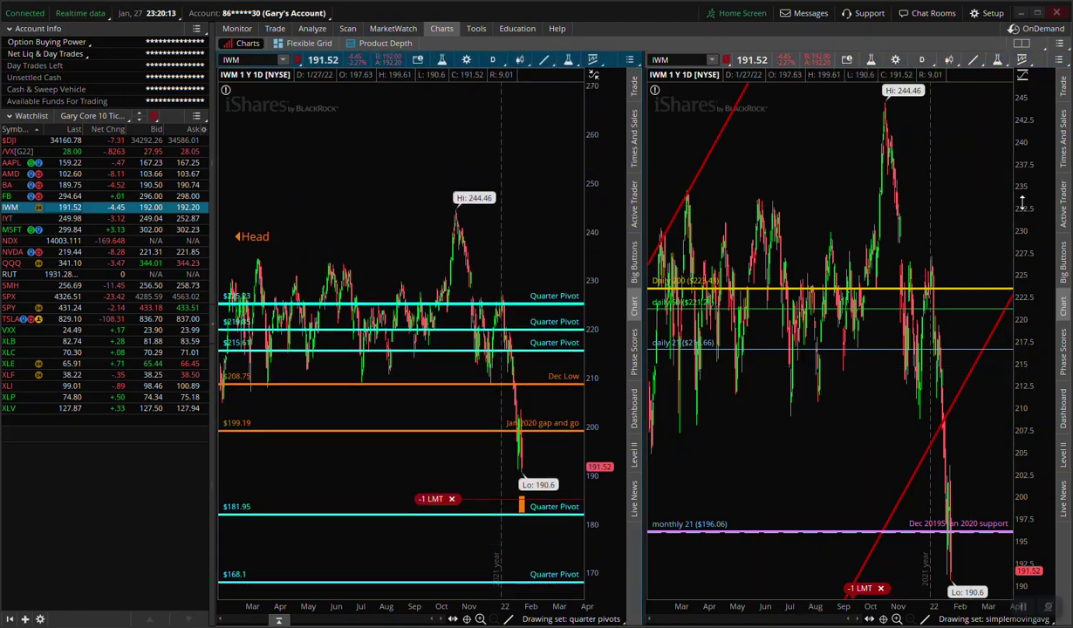
{"action": "left_click_drag", "start_coordinate": [1031, 197], "coordinate": [1059, 419]}
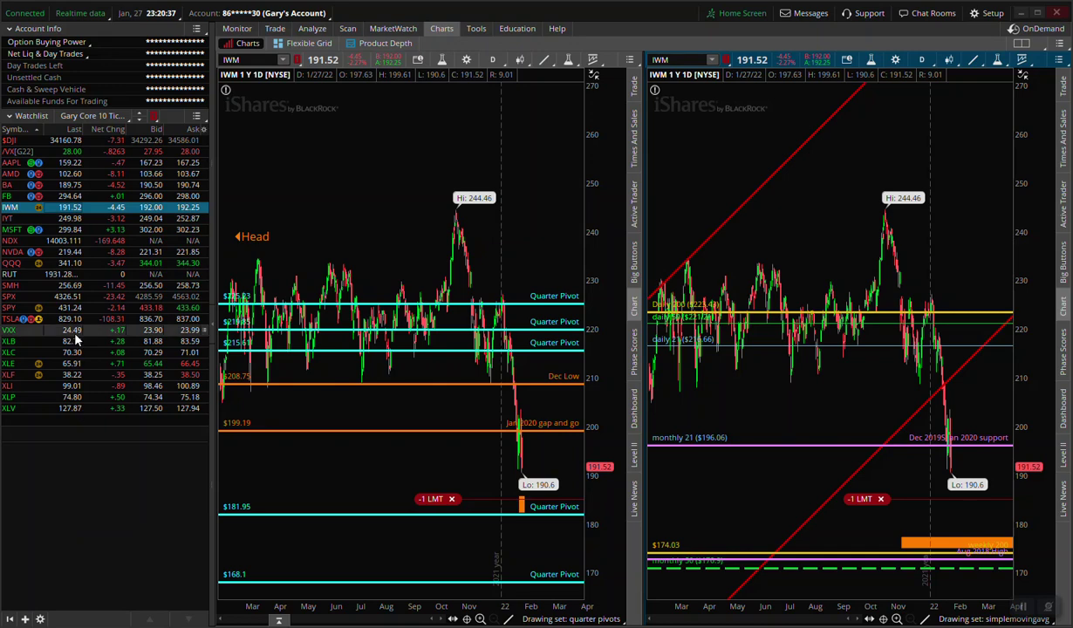
Step: Load AAPL and examine its quarter pivots, Dec Low and the 21 and 50 moving-average levels in both charts
{"action": "left_click", "coordinate": [68, 165]}
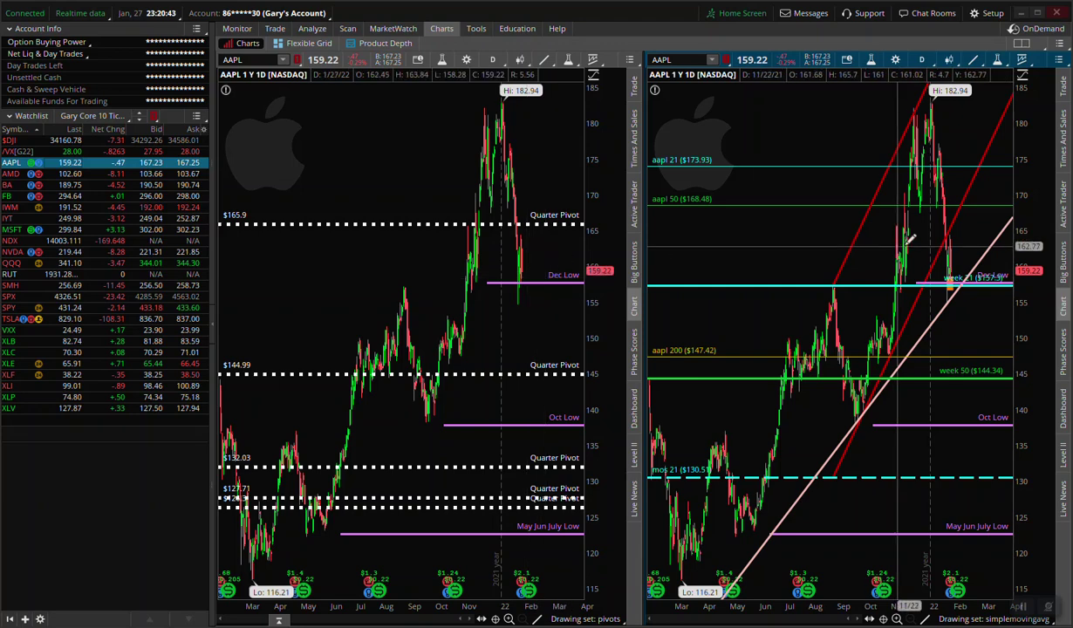
{"action": "mouse_move", "coordinate": [956, 273]}
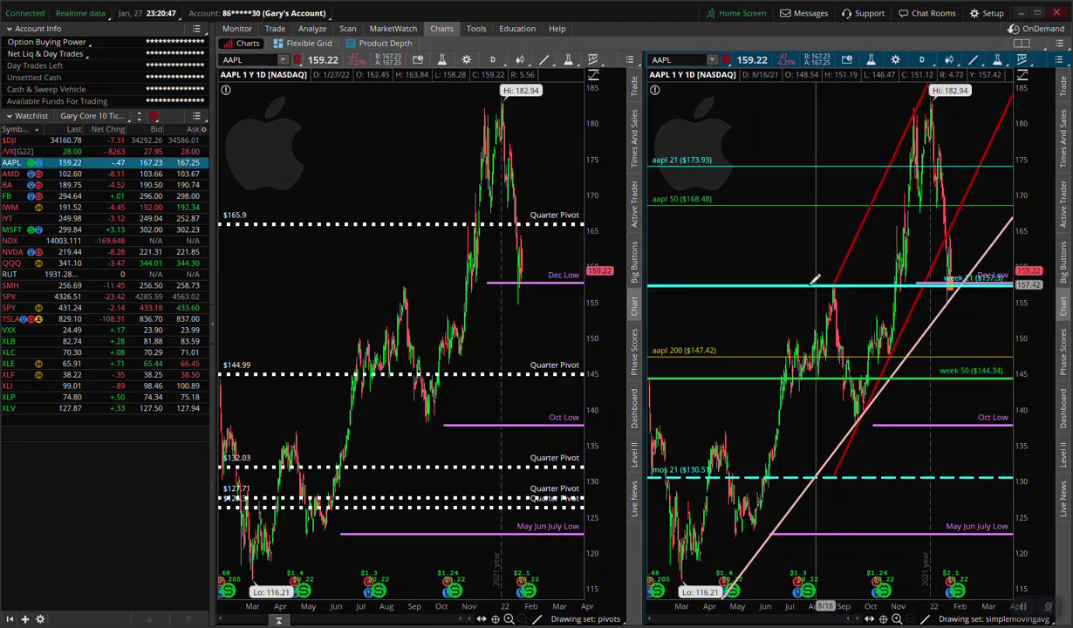
{"action": "mouse_move", "coordinate": [535, 224]}
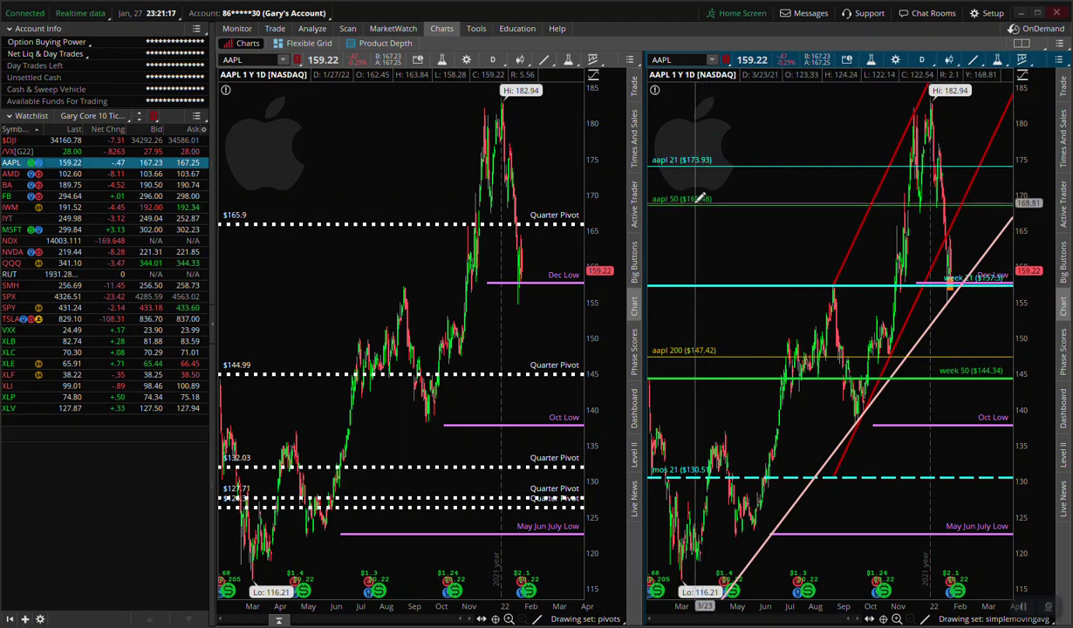
{"action": "mouse_move", "coordinate": [705, 199]}
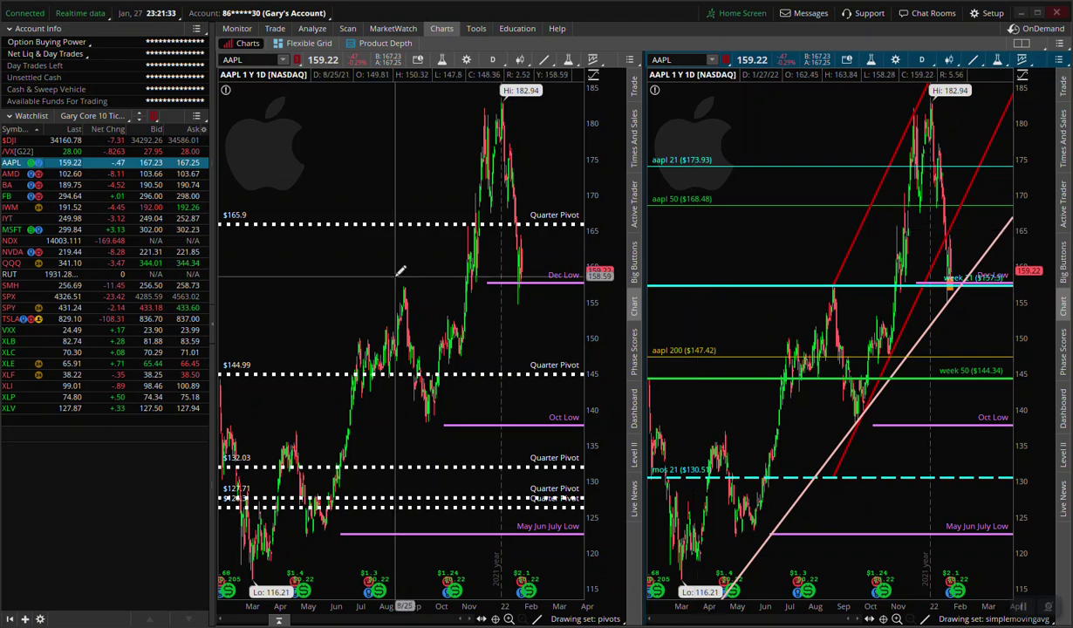
{"action": "left_click", "coordinate": [70, 175]}
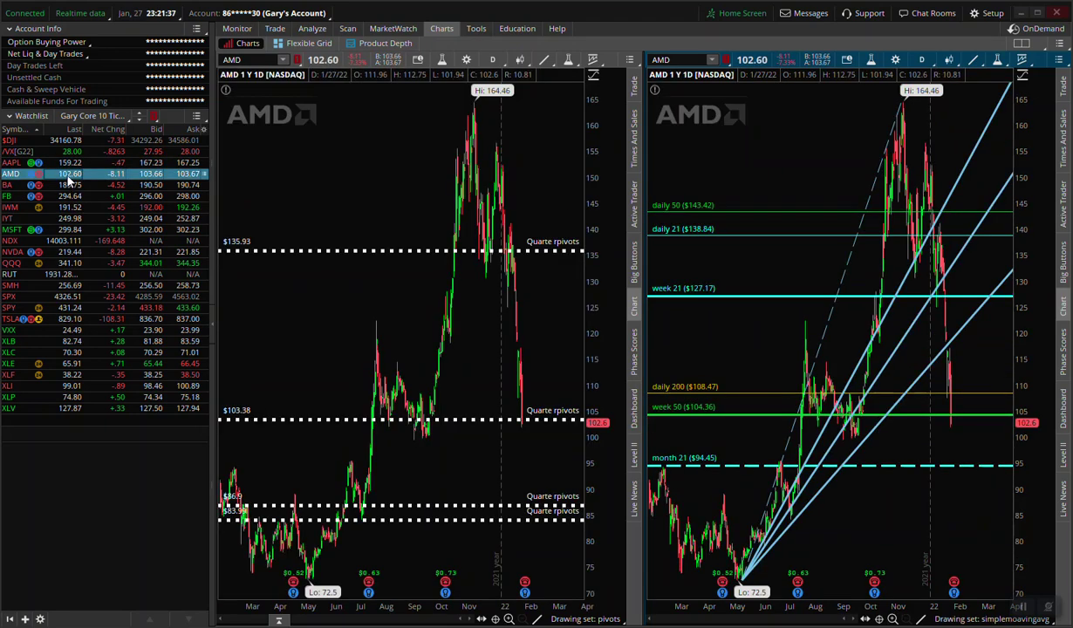
{"action": "key", "text": "Up"}
{"action": "key", "text": "Up"}
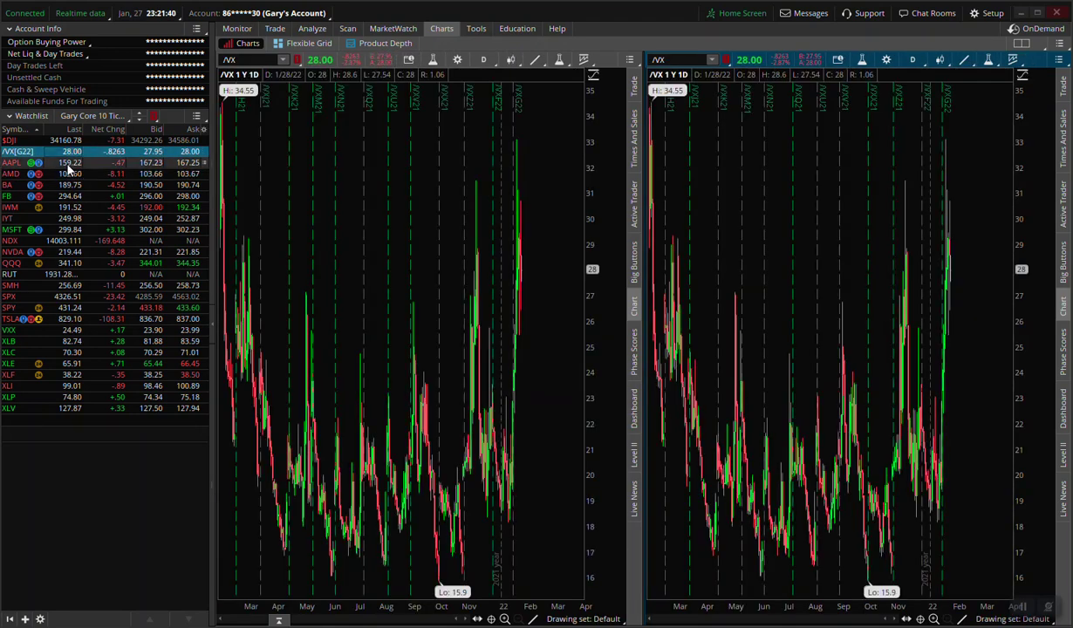
{"action": "left_click", "coordinate": [67, 164]}
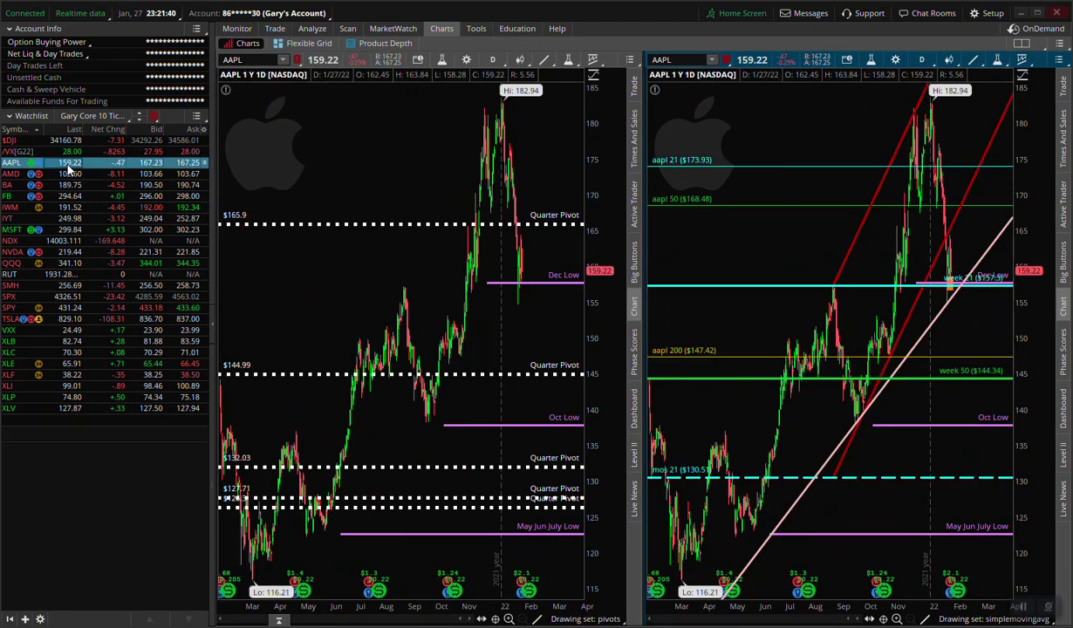
Step: Set both AAPL charts to the 20 D : 1h time frame to view the recent hourly price action
{"action": "left_click", "coordinate": [493, 61]}
{"action": "left_click", "coordinate": [420, 186]}
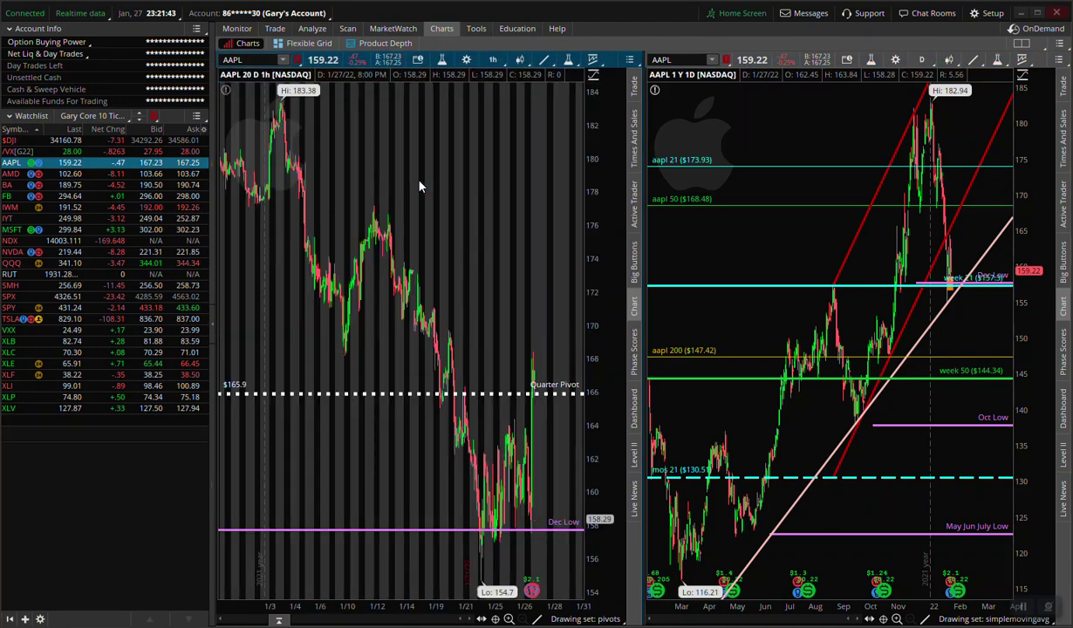
{"action": "left_click", "coordinate": [924, 61]}
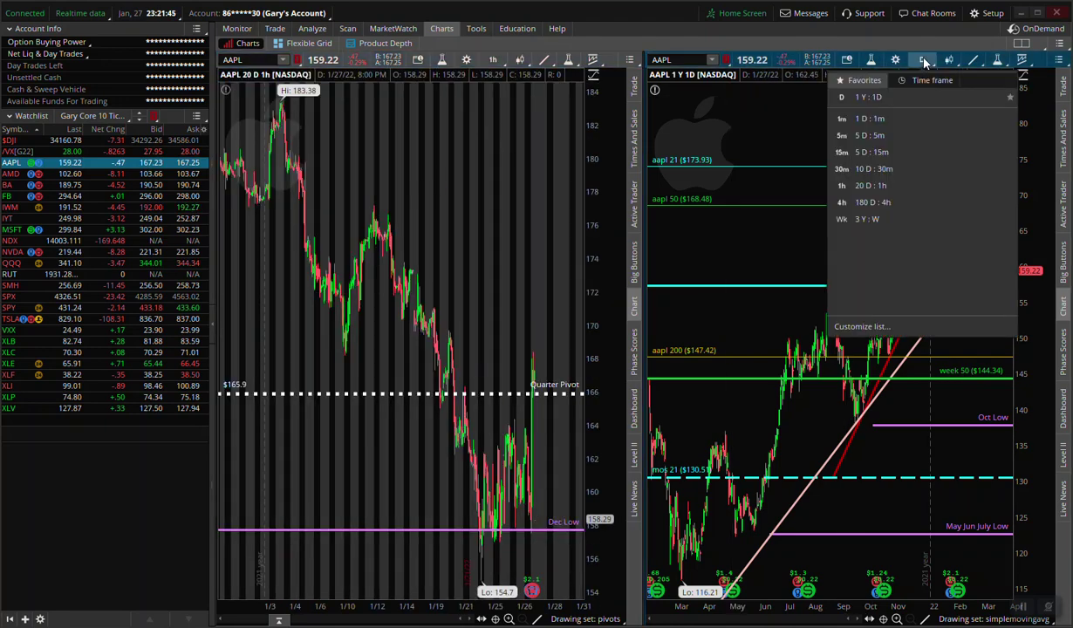
{"action": "left_click", "coordinate": [852, 188]}
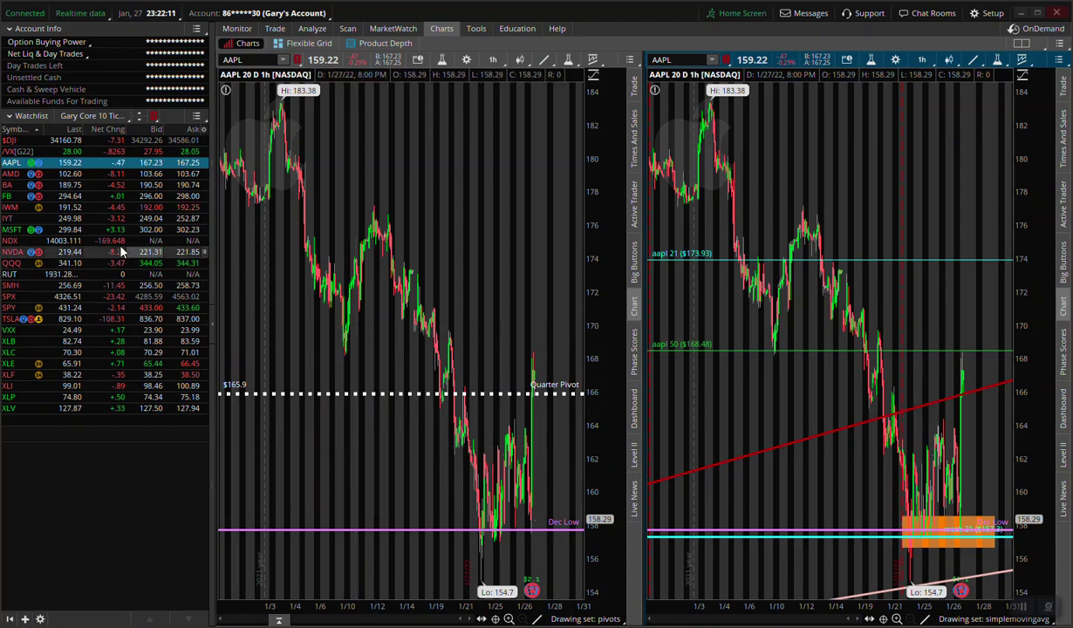
Step: Load AMD and set both charts back to the 1 Y : 1D time frame
{"action": "left_click", "coordinate": [65, 175]}
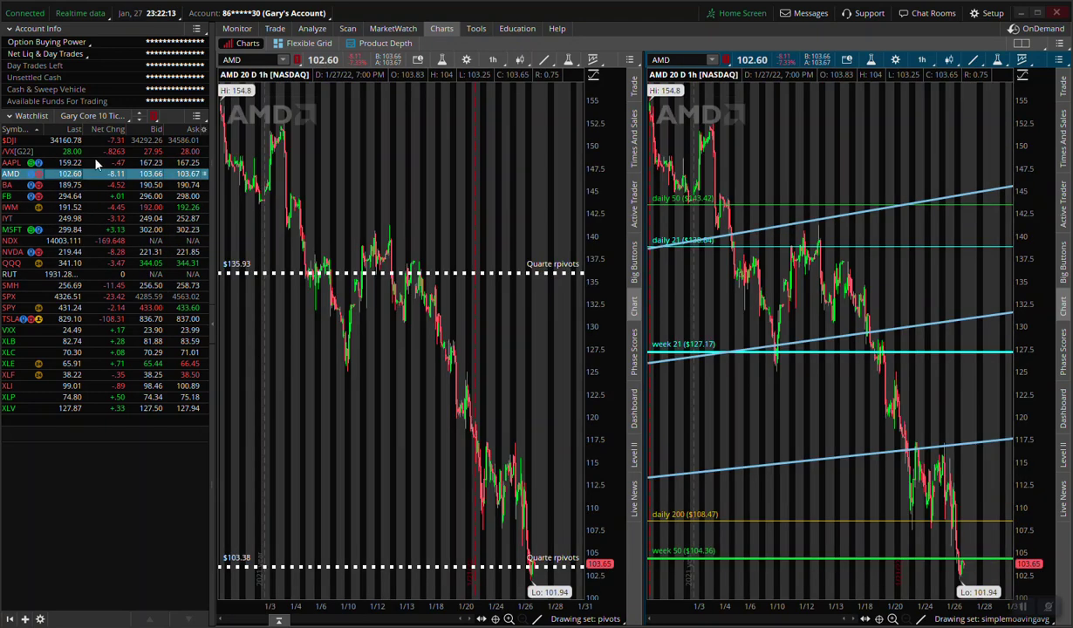
{"action": "left_click", "coordinate": [493, 68]}
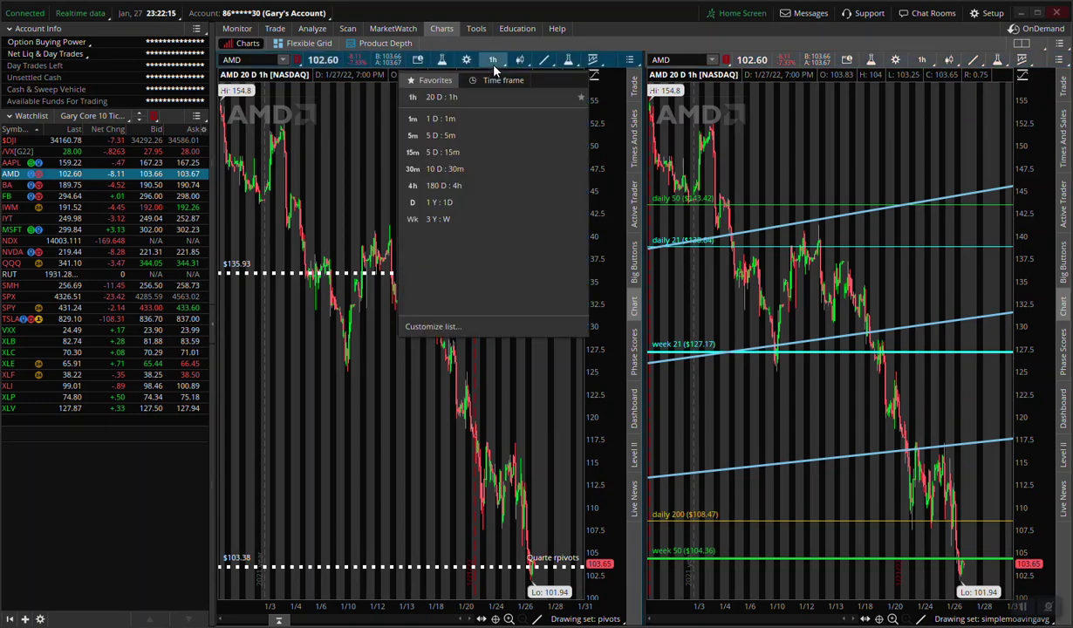
{"action": "left_click", "coordinate": [440, 202]}
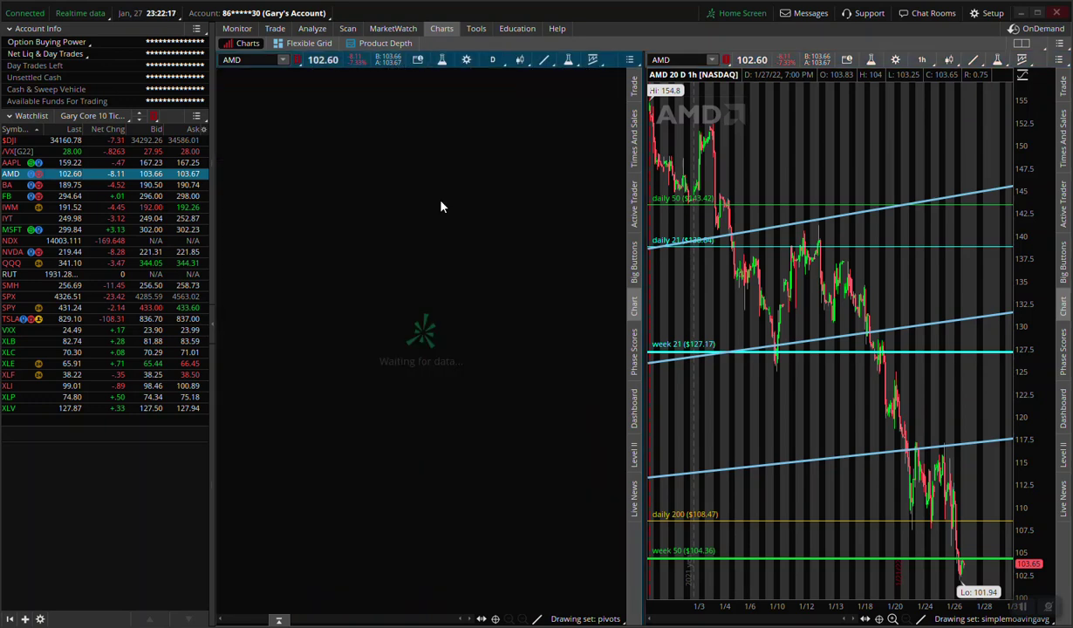
{"action": "left_click", "coordinate": [923, 61]}
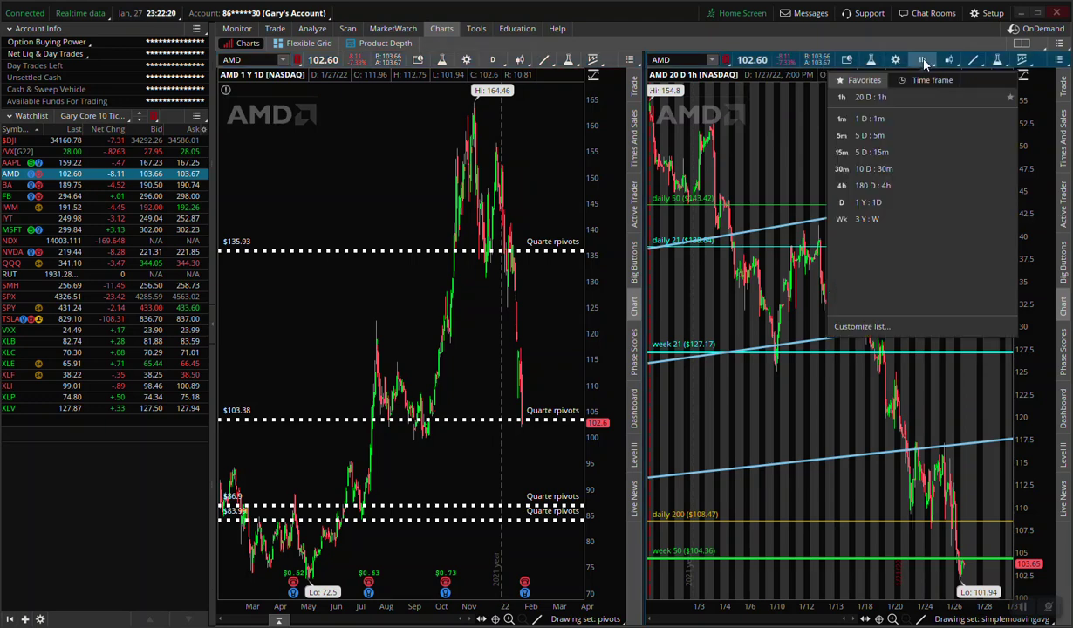
{"action": "left_click", "coordinate": [865, 202]}
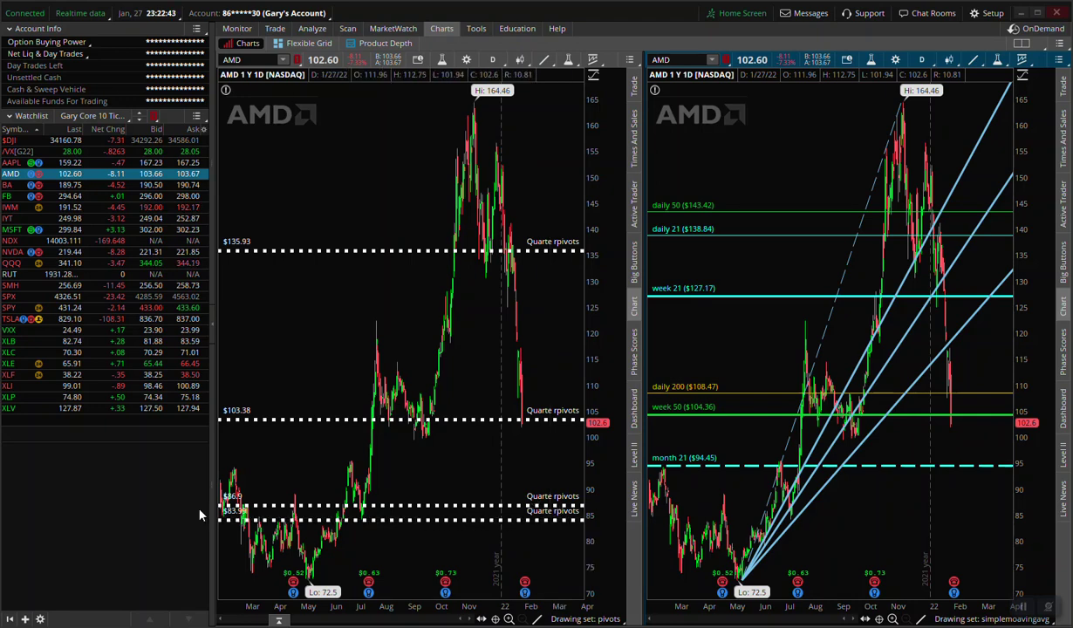
Step: Load BA and compress the price scale in both charts until it reaches down to about 120
{"action": "left_click", "coordinate": [67, 187]}
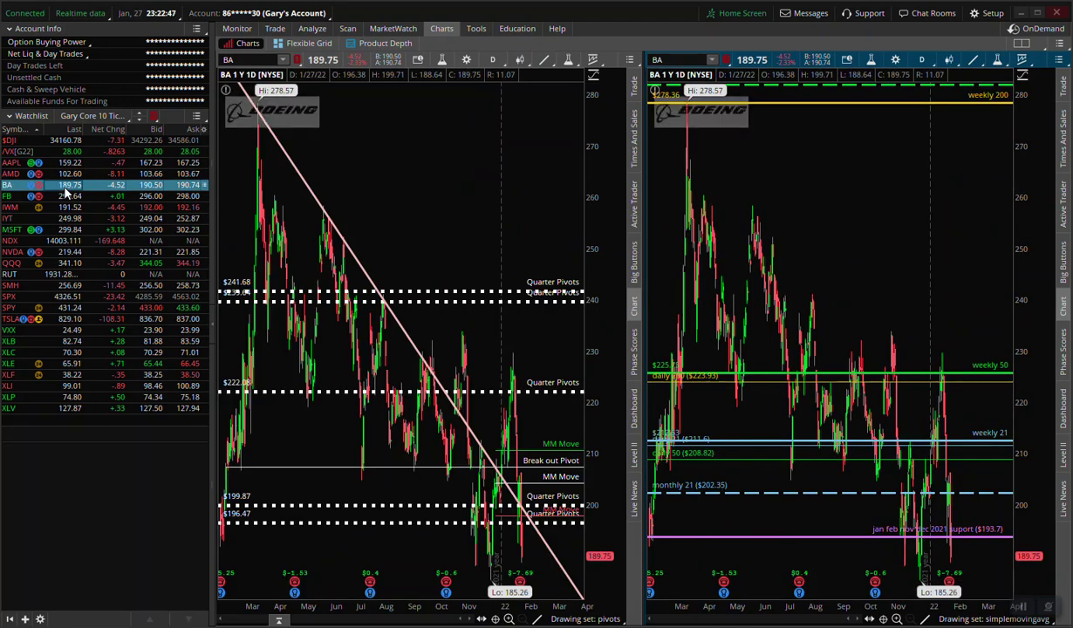
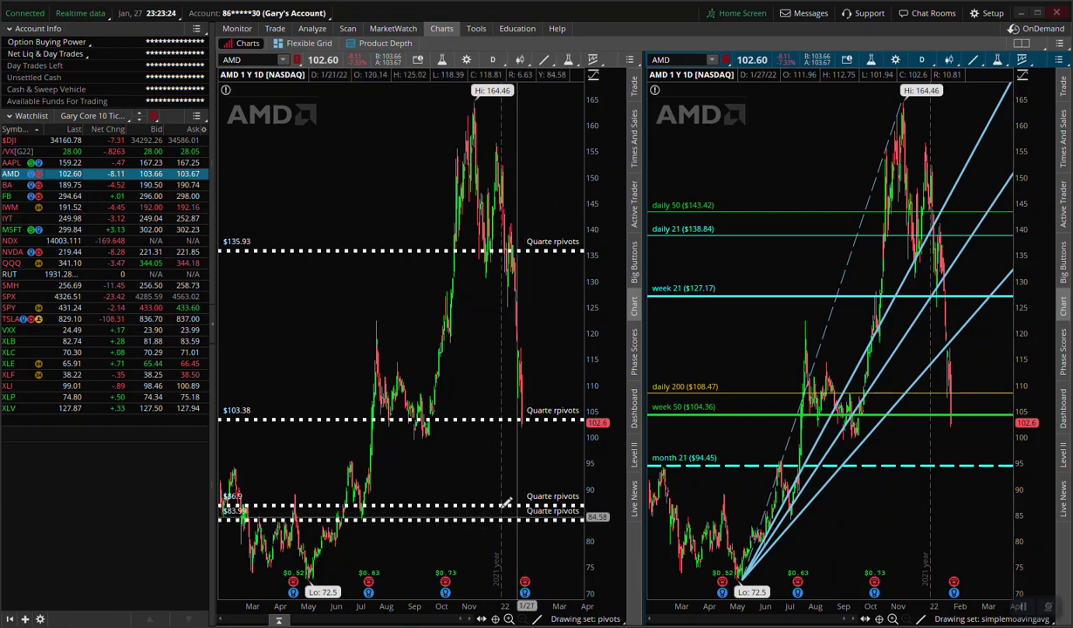
{"action": "left_click", "coordinate": [72, 187]}
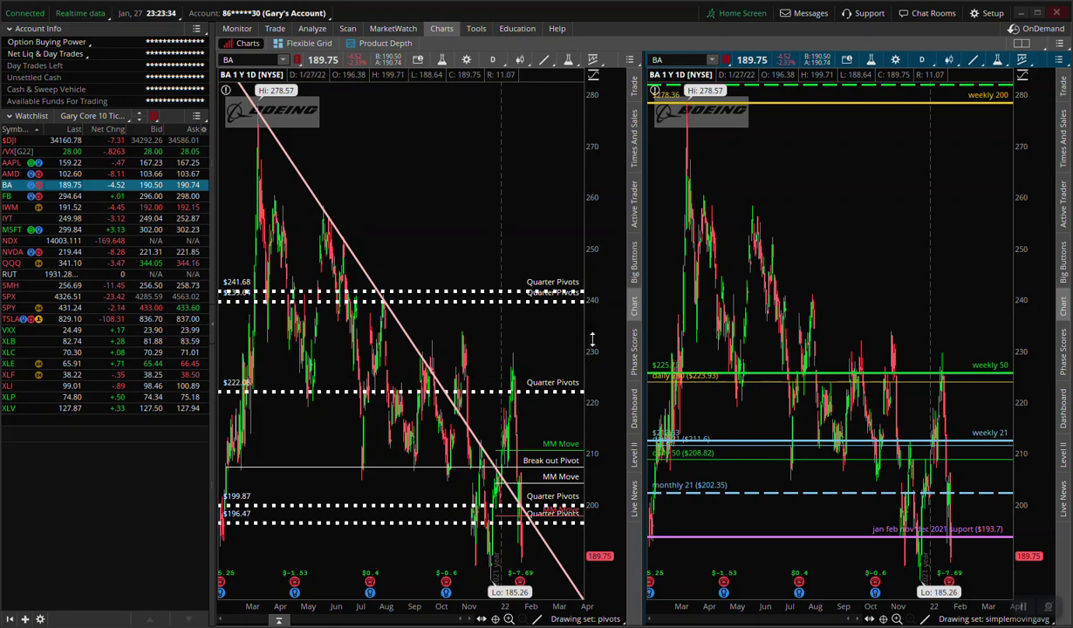
{"action": "left_click_drag", "start_coordinate": [592, 326], "coordinate": [593, 397]}
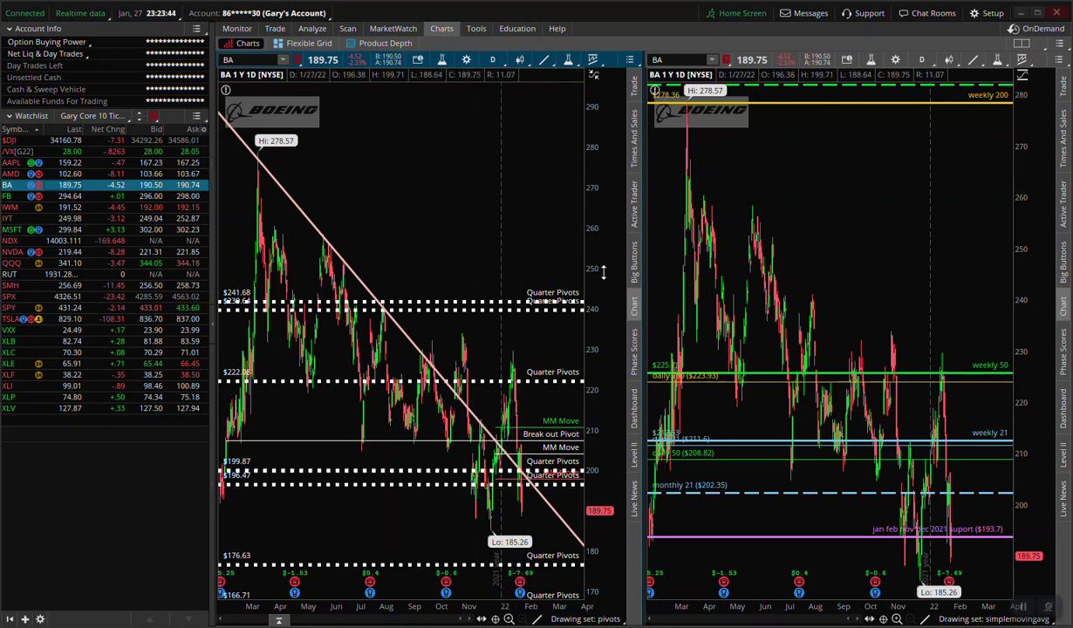
{"action": "left_click_drag", "start_coordinate": [602, 272], "coordinate": [589, 475]}
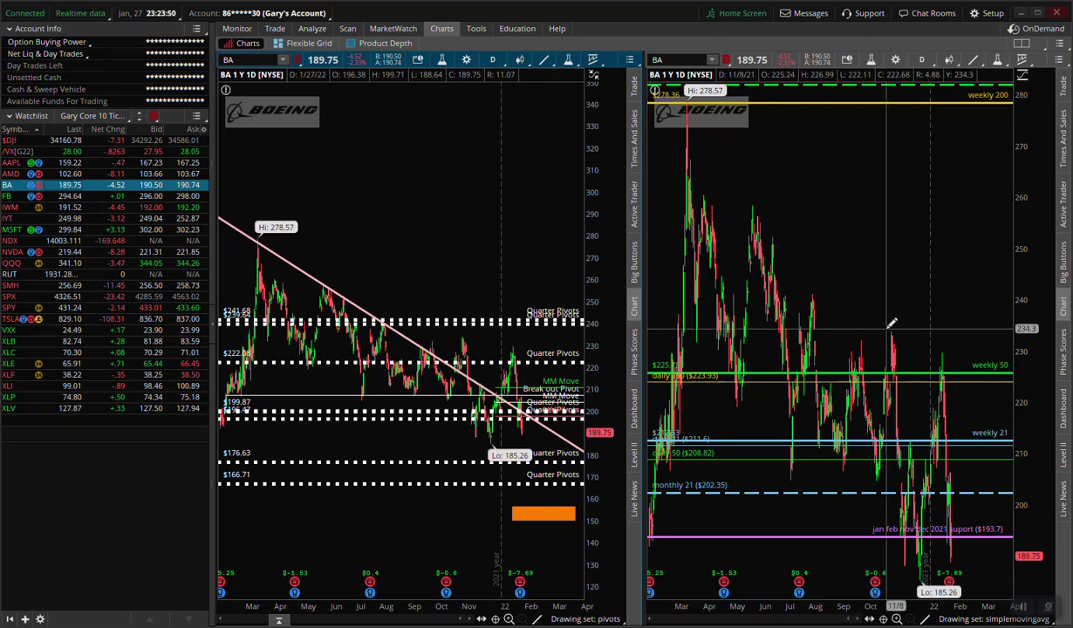
{"action": "left_click_drag", "start_coordinate": [1034, 238], "coordinate": [1046, 539]}
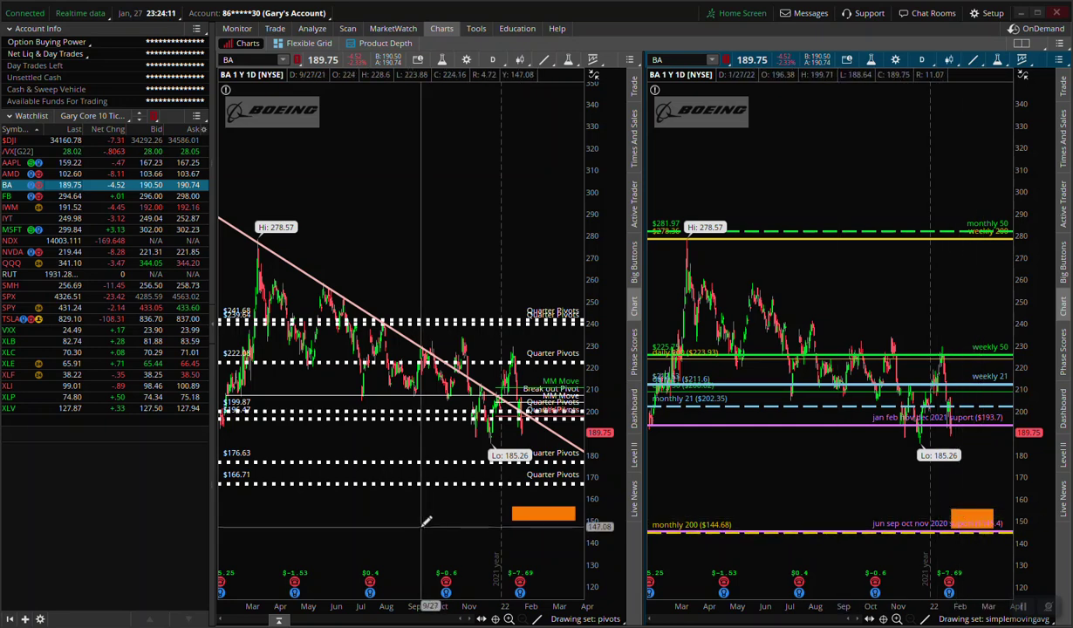
Step: Load FB and compress the price scale in both charts until it reaches down to about 210
{"action": "left_click", "coordinate": [70, 197]}
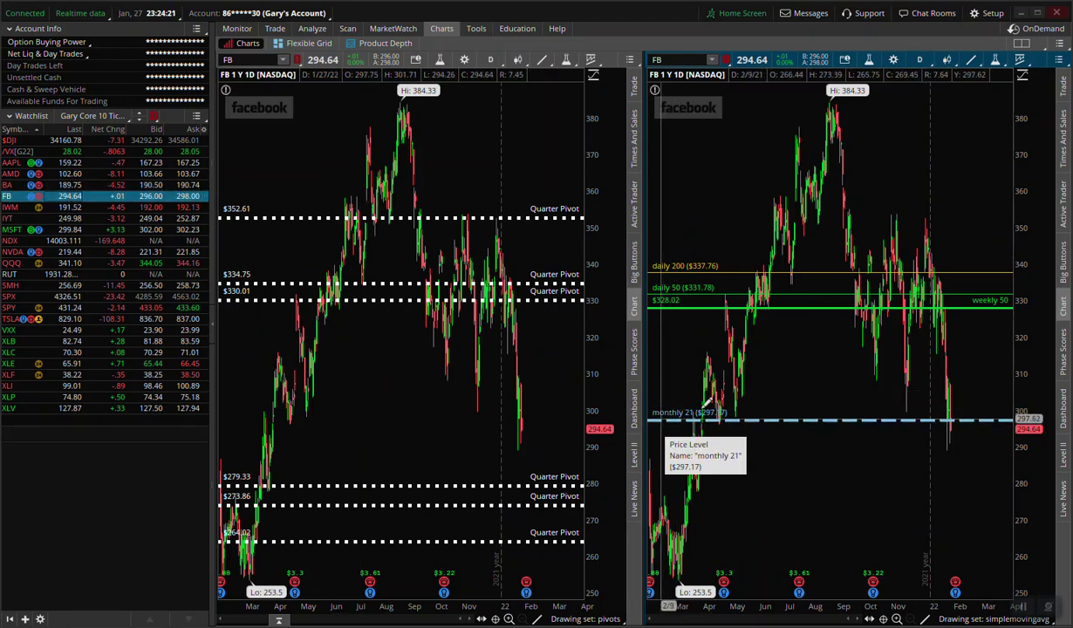
{"action": "left_click_drag", "start_coordinate": [1026, 254], "coordinate": [1041, 423]}
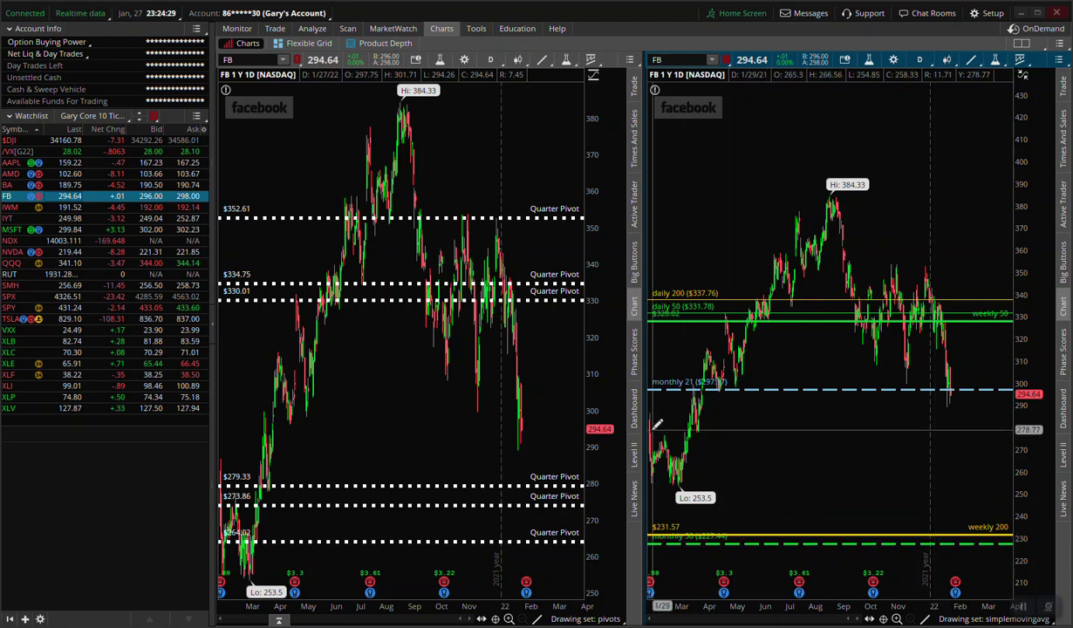
{"action": "left_click_drag", "start_coordinate": [608, 299], "coordinate": [617, 428]}
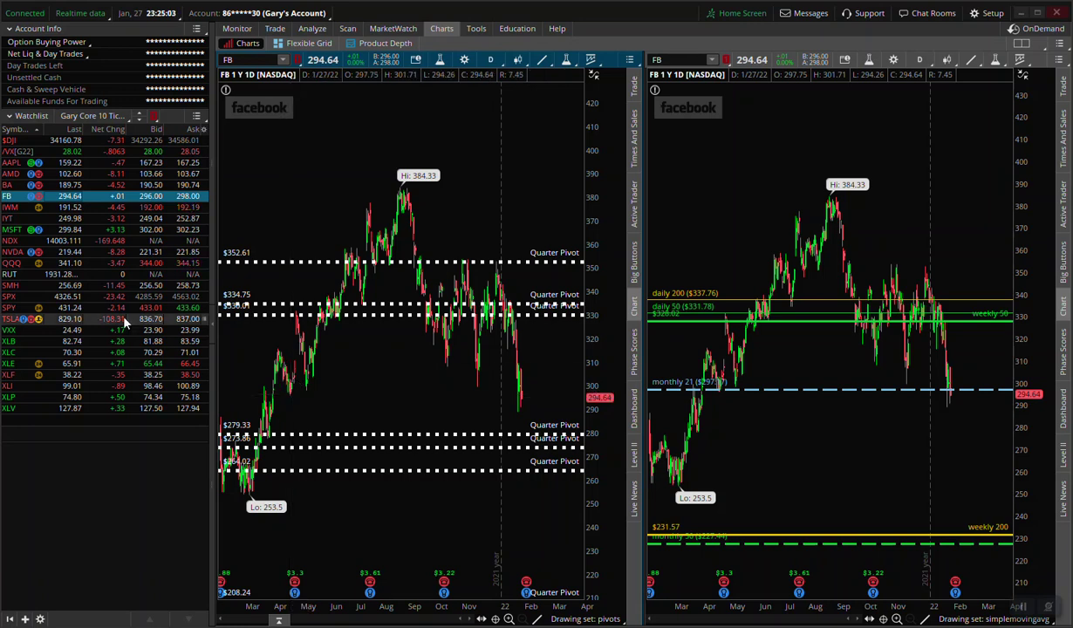
Step: Load MSFT from the watchlist in both charts to view its quarter pivots and moving-average levels
{"action": "left_click", "coordinate": [65, 240]}
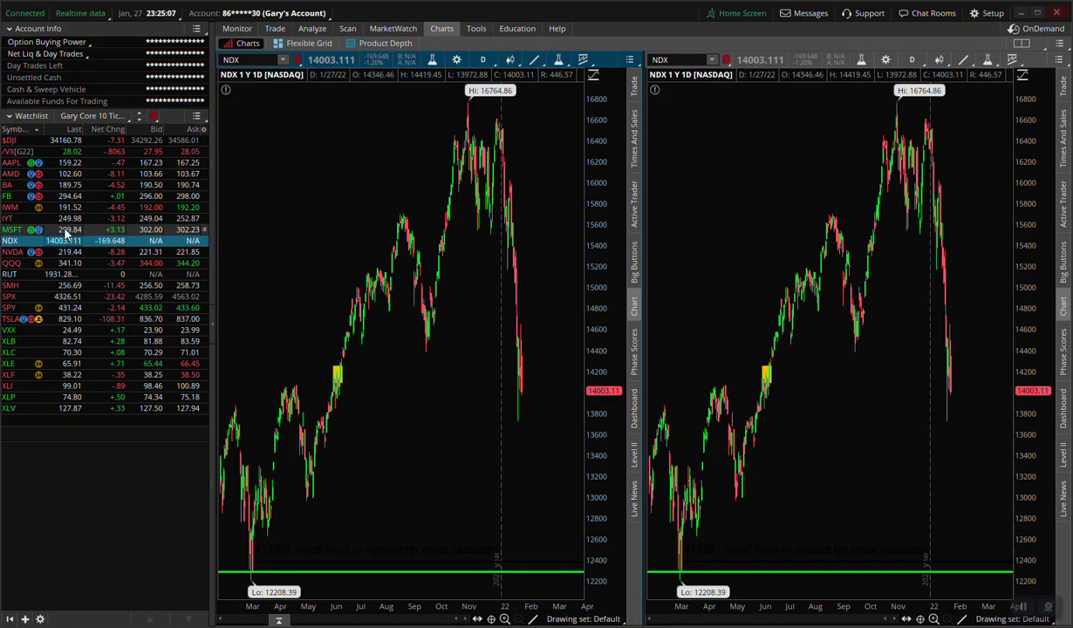
{"action": "left_click", "coordinate": [65, 230]}
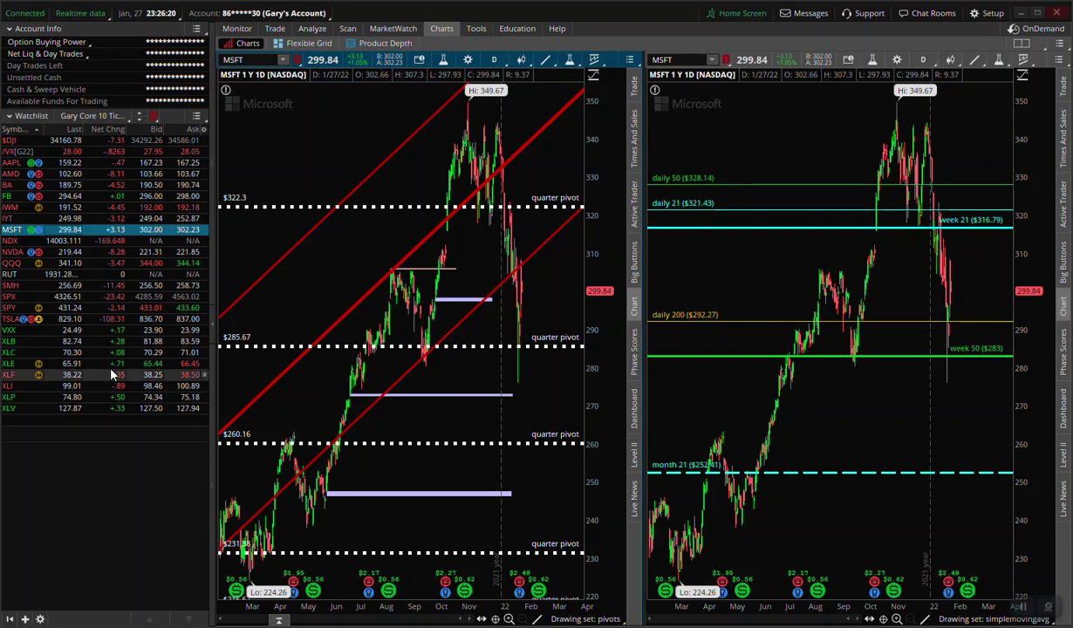
Step: Load NVDA in both charts and switch the first chart to the pivots drawing set
{"action": "left_click", "coordinate": [66, 256]}
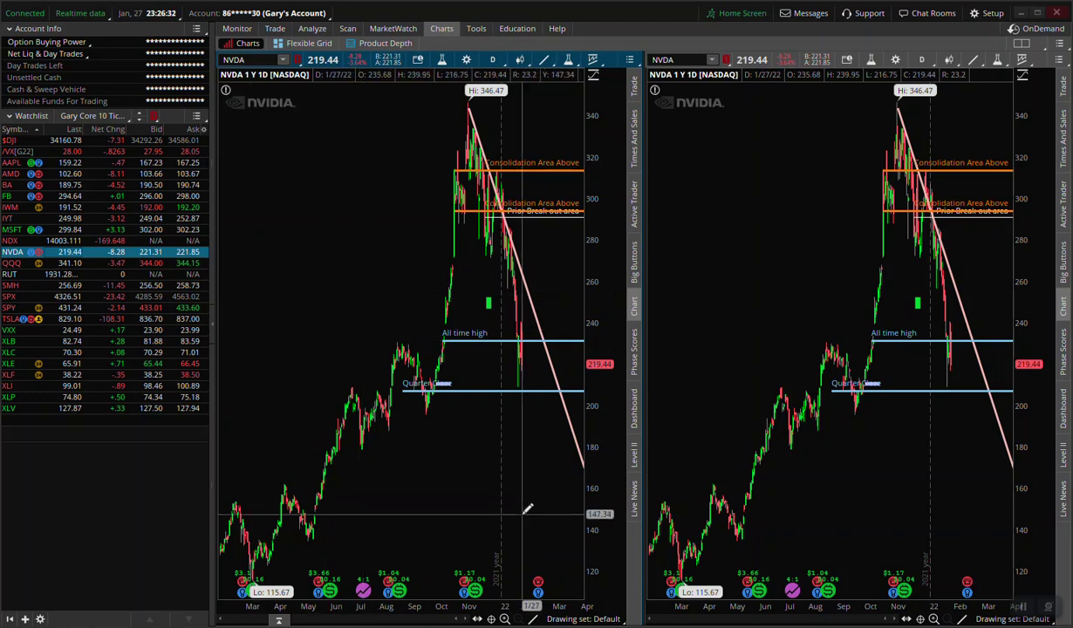
{"action": "left_click", "coordinate": [593, 619]}
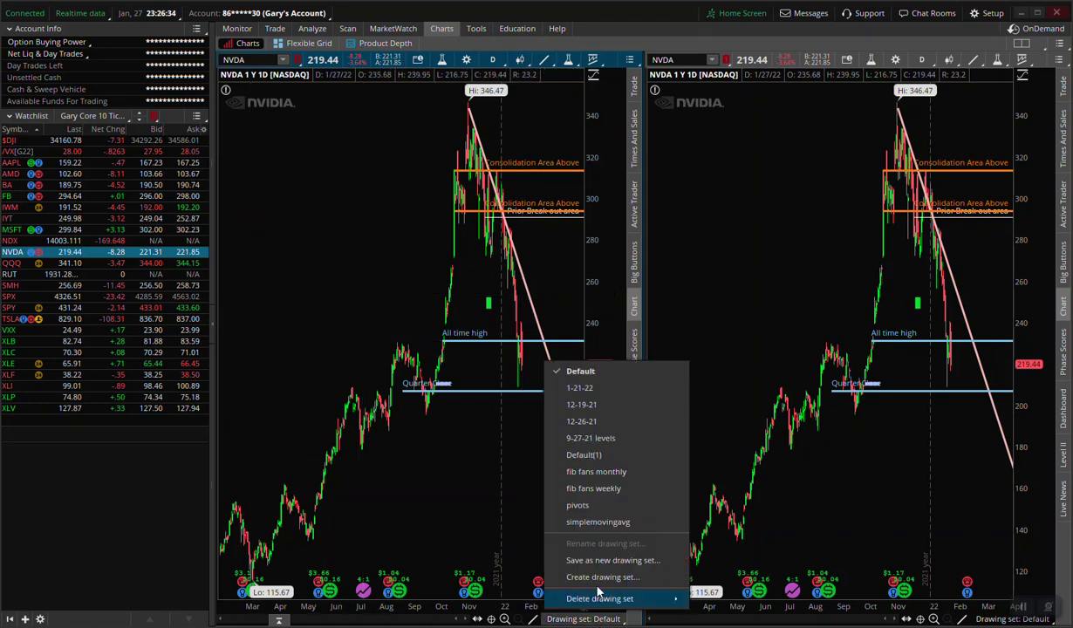
{"action": "left_click", "coordinate": [580, 505]}
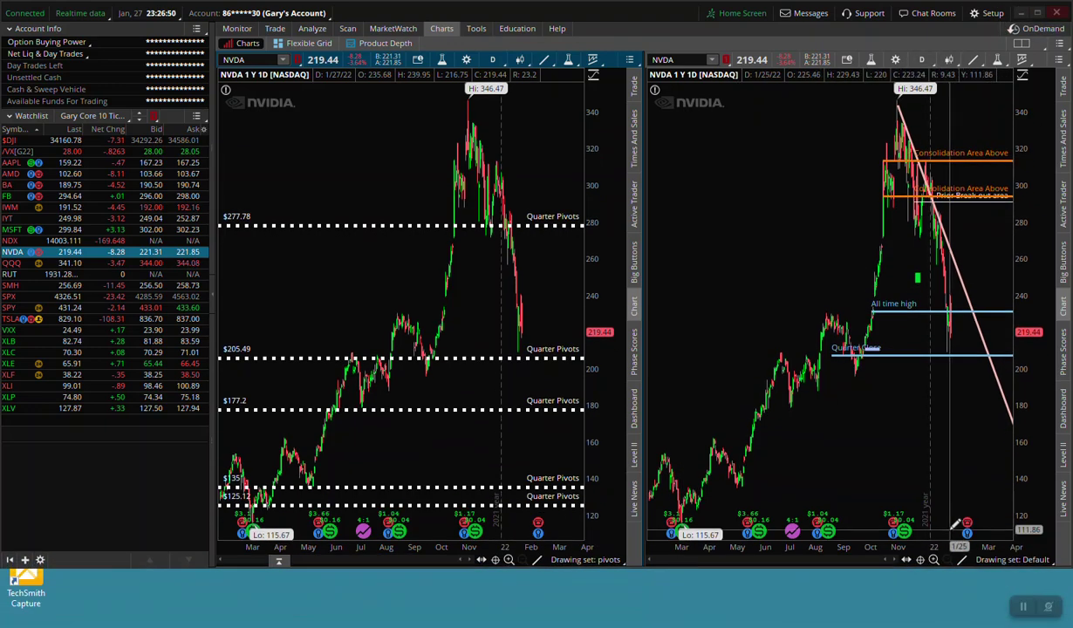
Step: Switch the second NVDA chart to the simplemovingavg drawing set and stretch the application window back to full screen height
{"action": "left_click", "coordinate": [1040, 560]}
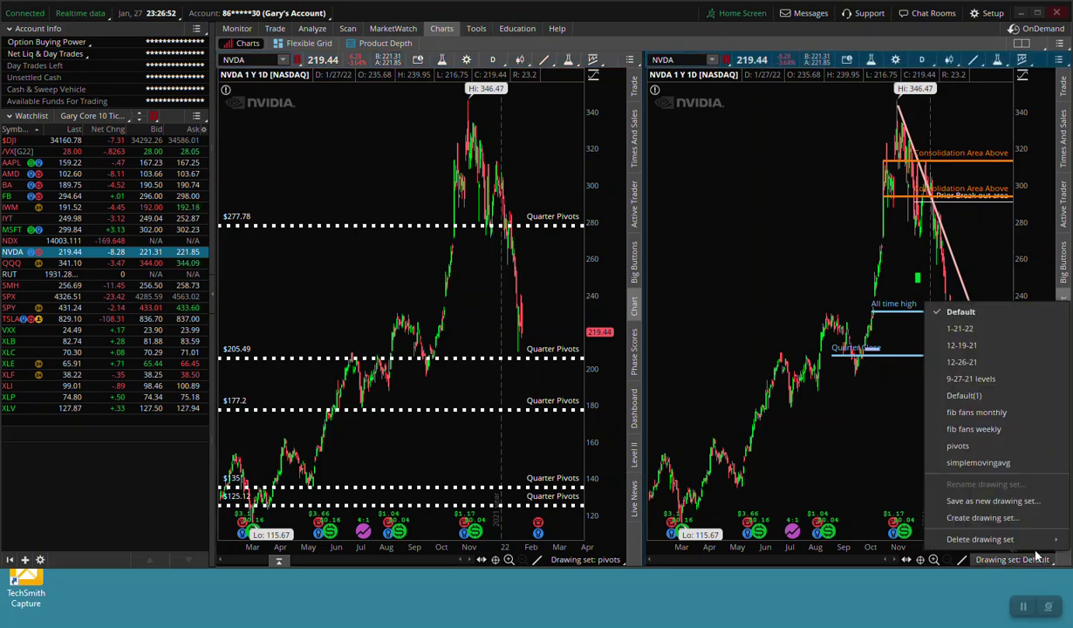
{"action": "left_click", "coordinate": [978, 463]}
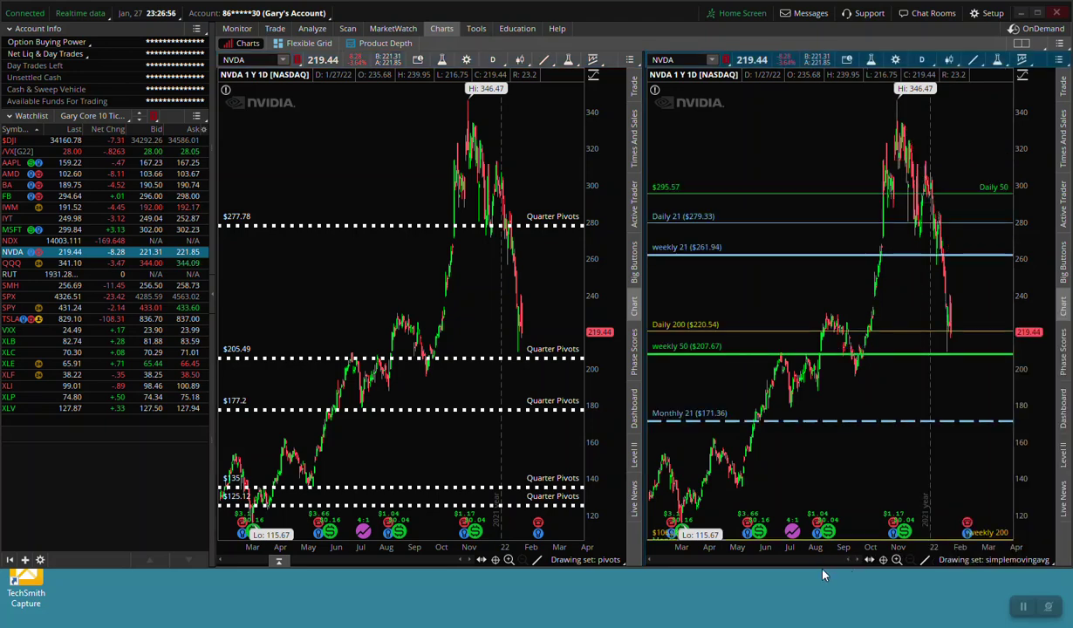
{"action": "left_click_drag", "start_coordinate": [821, 568], "coordinate": [822, 622]}
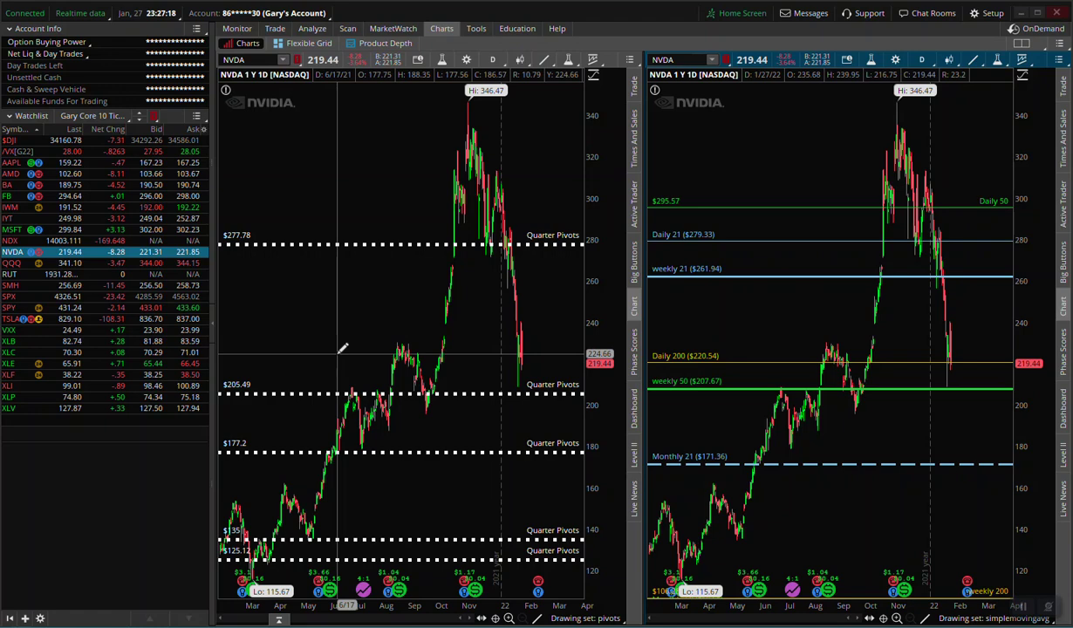
Step: Load TSLA in both charts and examine the daily 200 and week 50 moving-average levels
{"action": "left_click", "coordinate": [74, 319]}
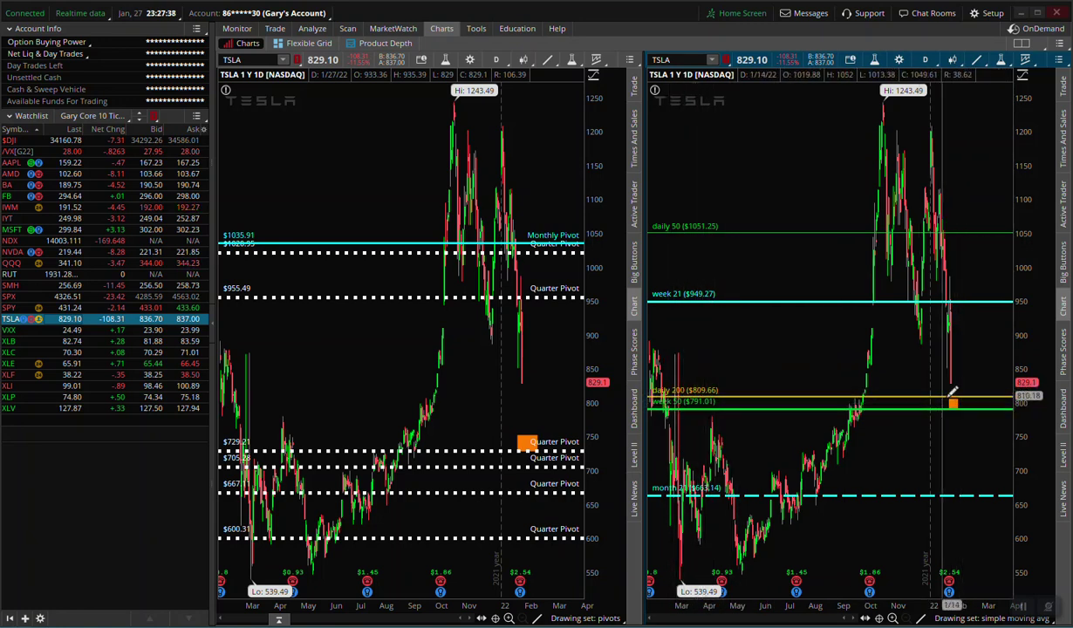
{"action": "mouse_move", "coordinate": [964, 397]}
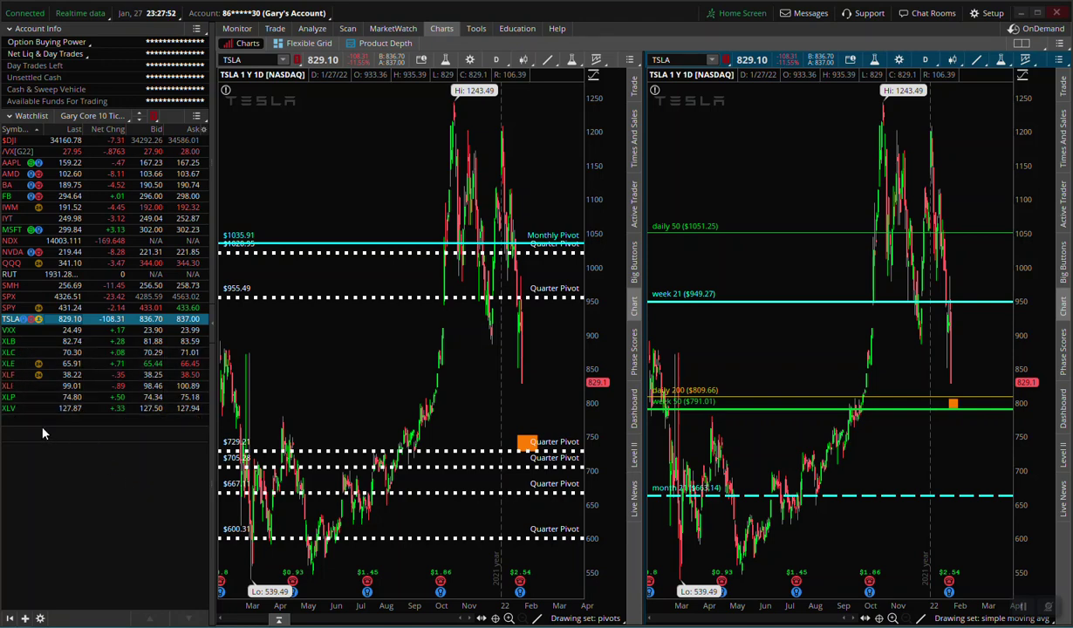
Step: Load XLF in both charts and zoom the first chart in on the candles from mid-December through late January
{"action": "left_click", "coordinate": [26, 373]}
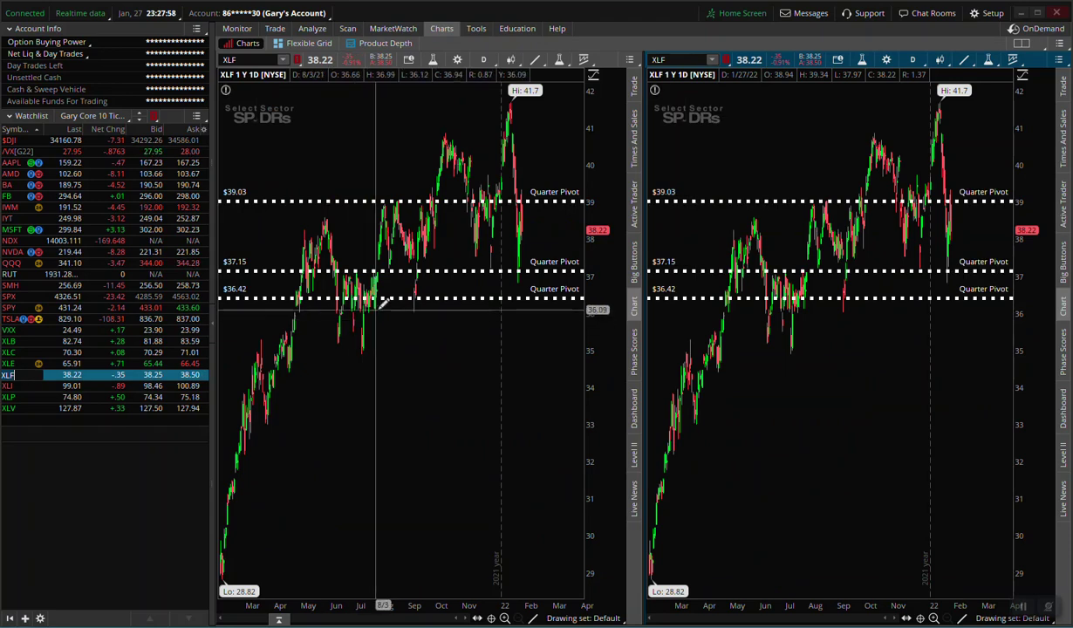
{"action": "left_click_drag", "start_coordinate": [493, 241], "coordinate": [549, 244]}
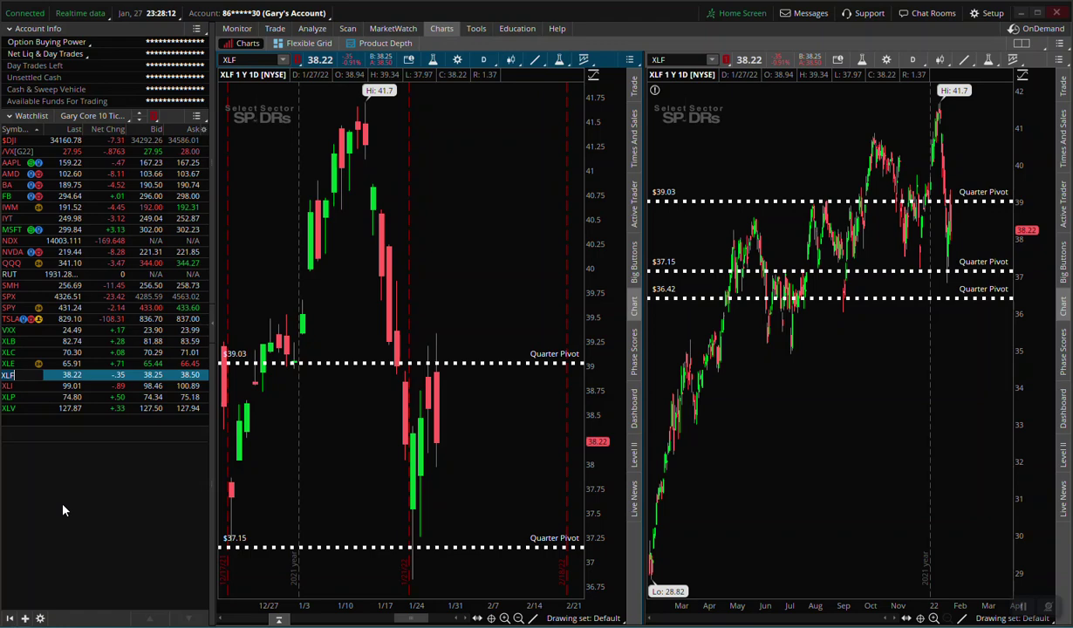
Step: Load XLE in both charts and compress the first chart's price scale until the quarter pivot at $75.16 is in view
{"action": "left_click", "coordinate": [21, 364]}
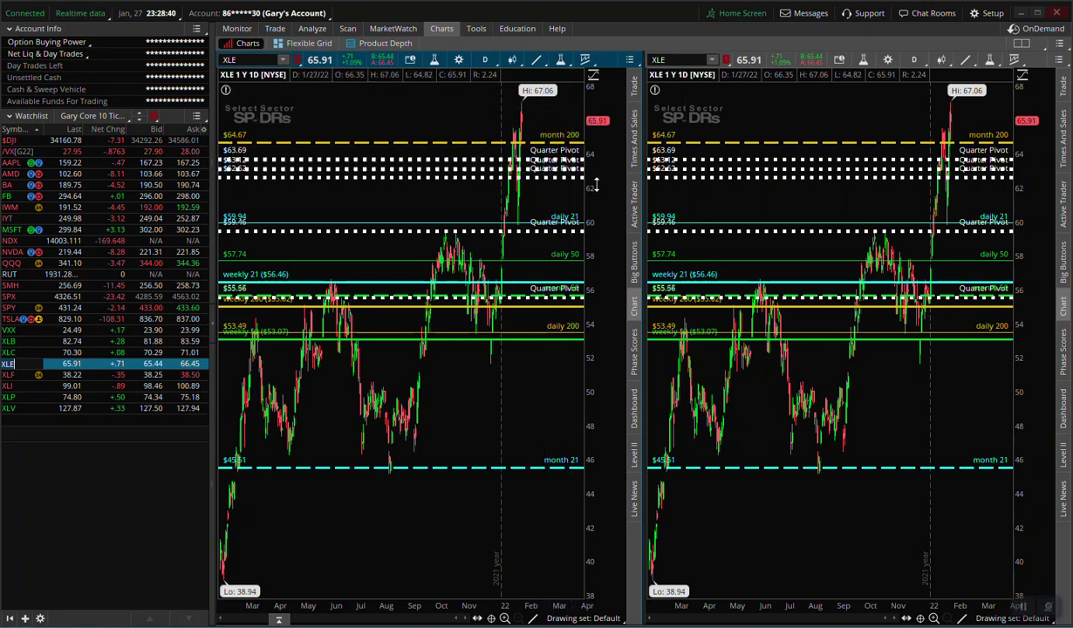
{"action": "left_click_drag", "start_coordinate": [592, 182], "coordinate": [622, 344]}
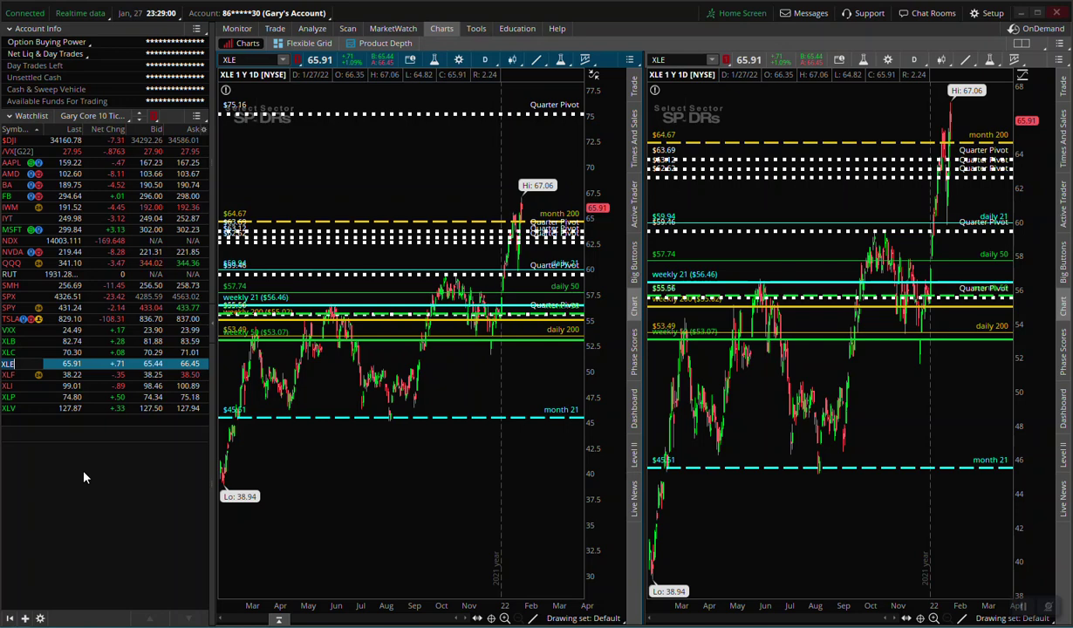
Step: Load XLI in both charts and switch the first chart to the simplemovingavg drawing set
{"action": "left_click", "coordinate": [61, 387]}
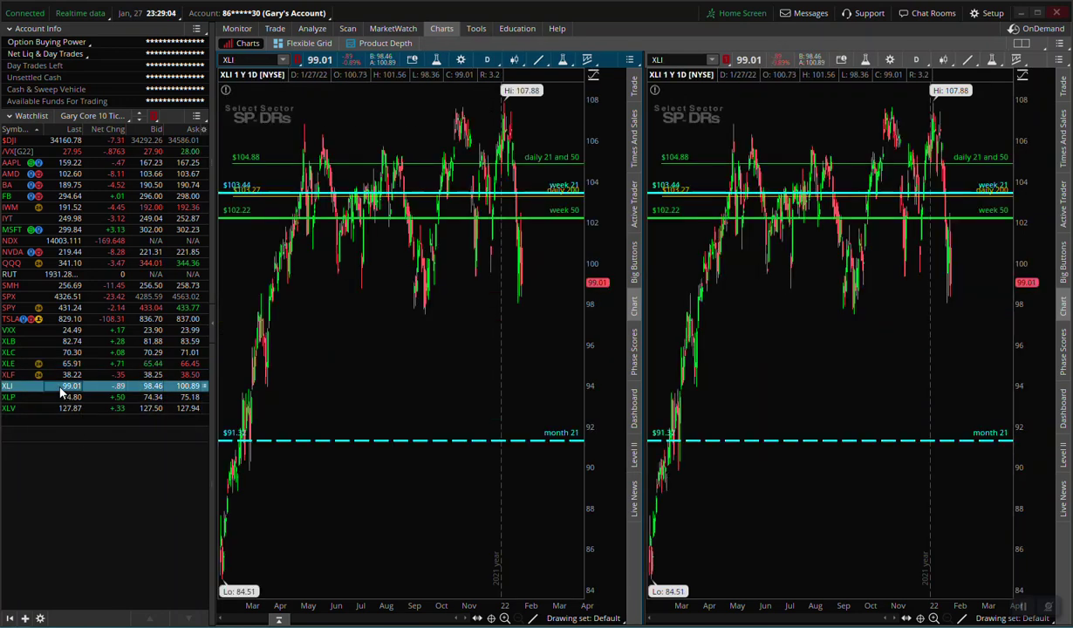
{"action": "left_click", "coordinate": [608, 620]}
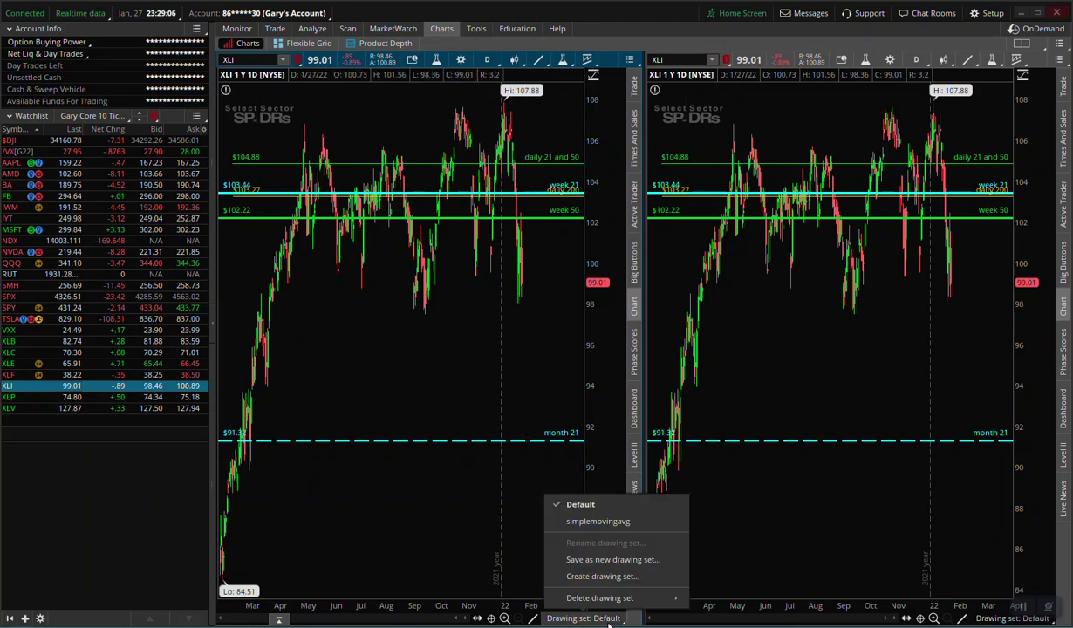
{"action": "left_click", "coordinate": [589, 522]}
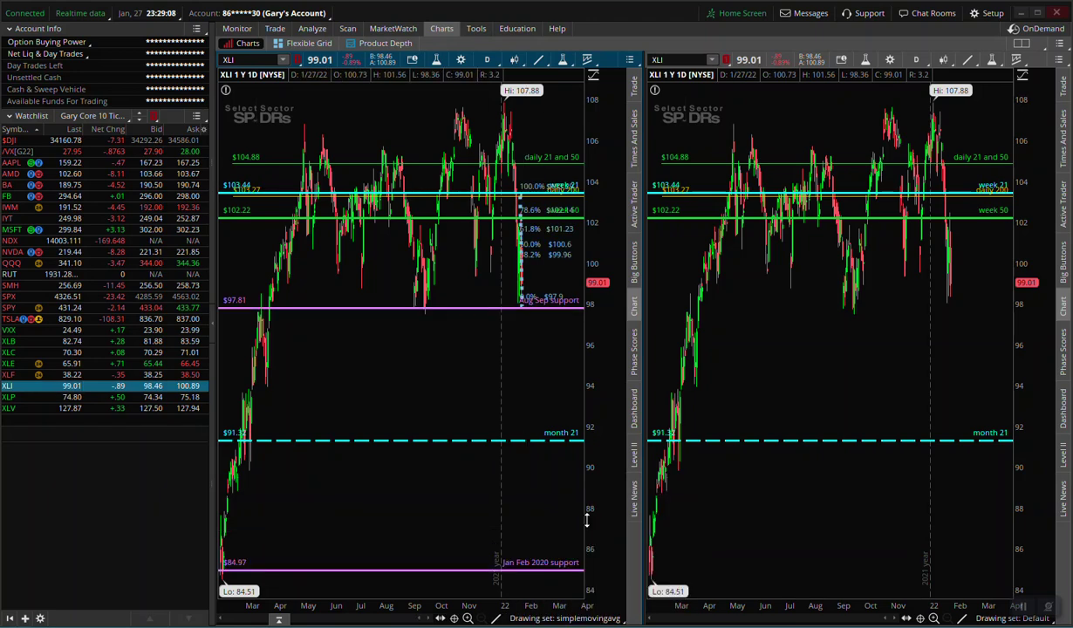